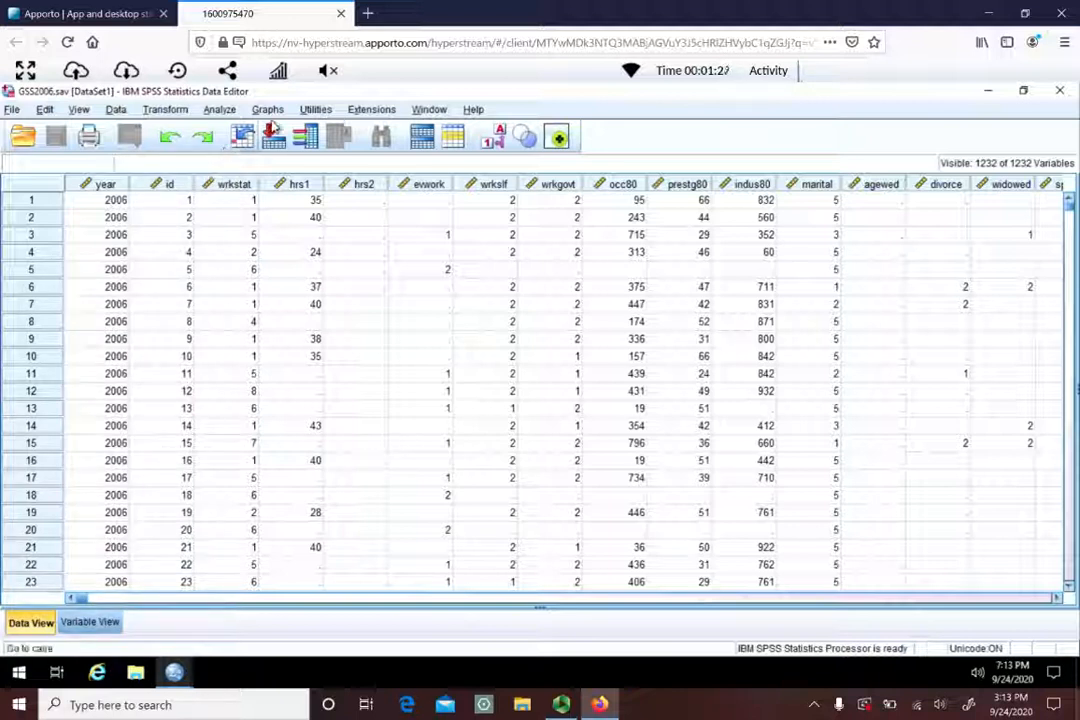
Step: Switch the remote desktop session to full screen
click(272, 111)
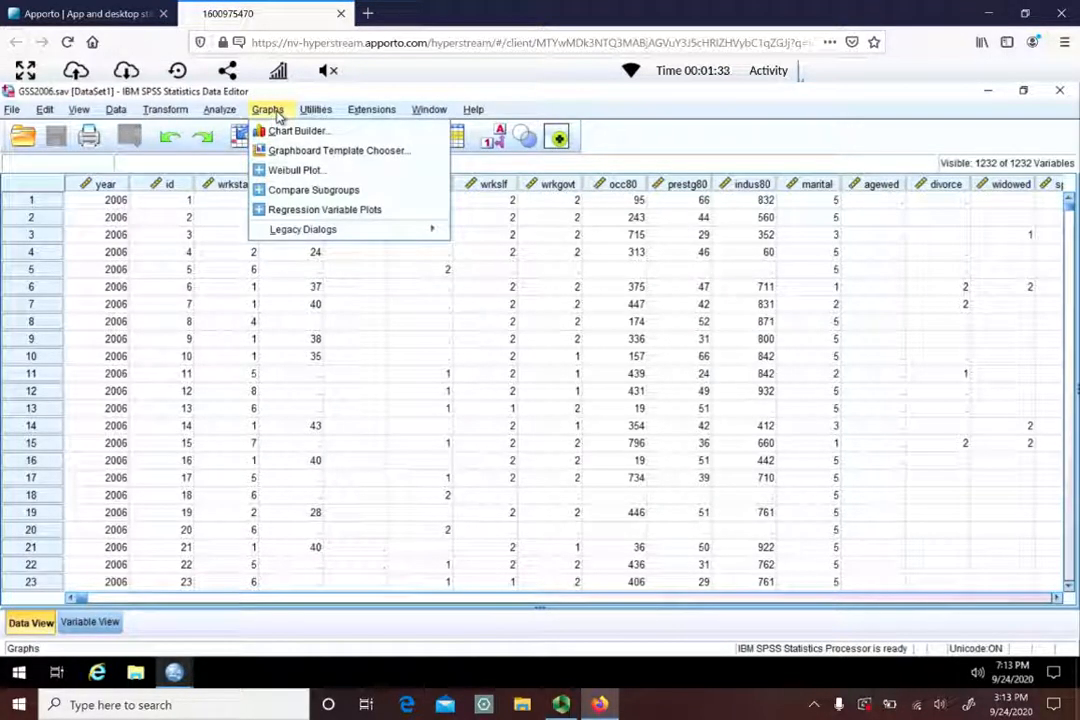
click(30, 71)
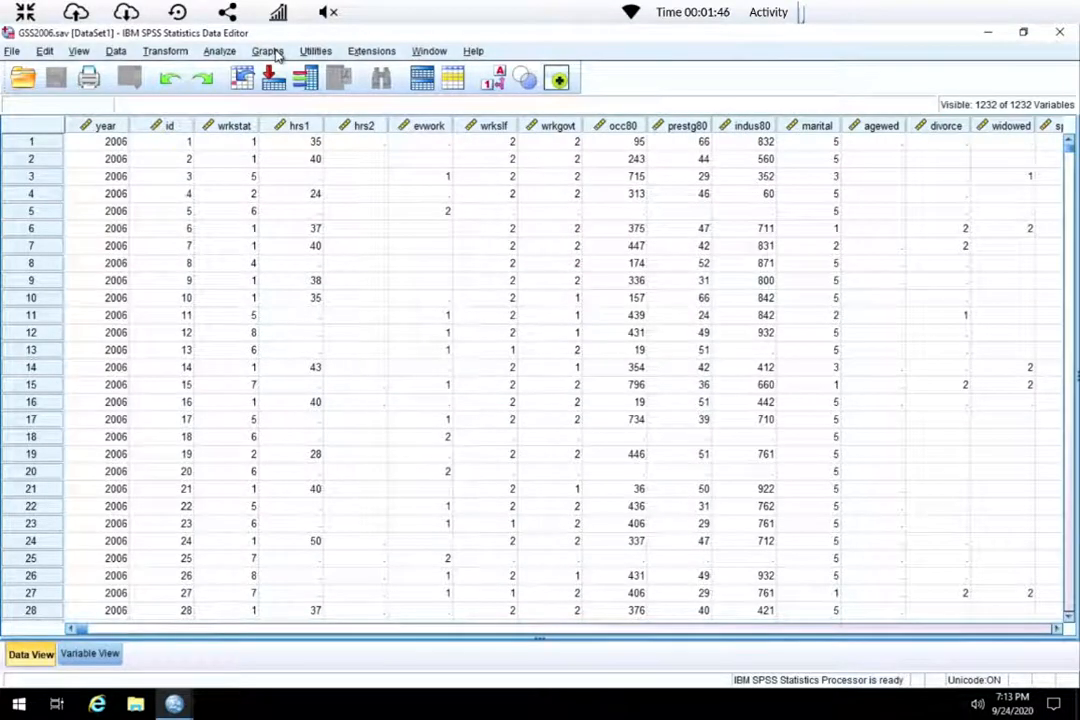
click(266, 56)
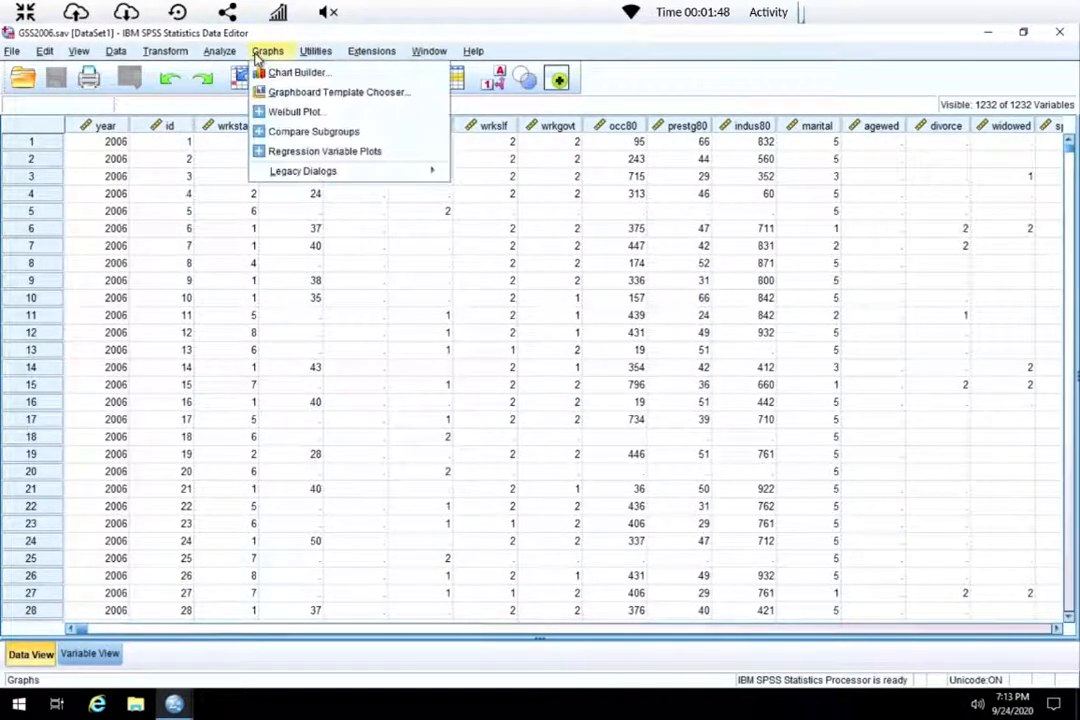
mouse_move(360, 174)
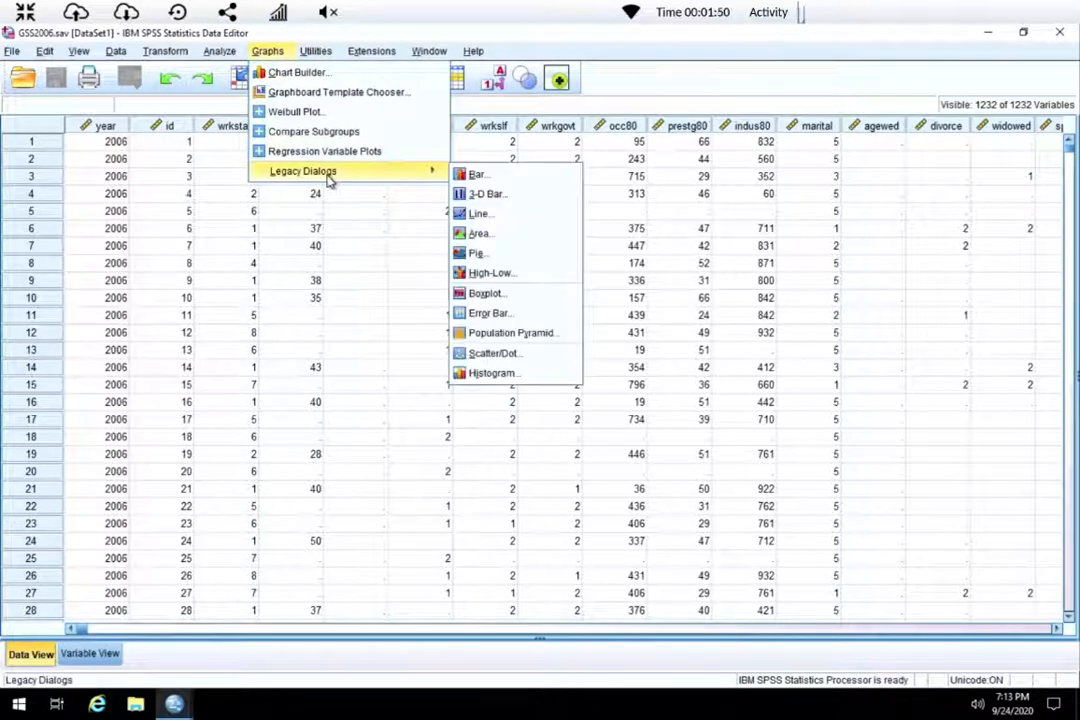
click(481, 254)
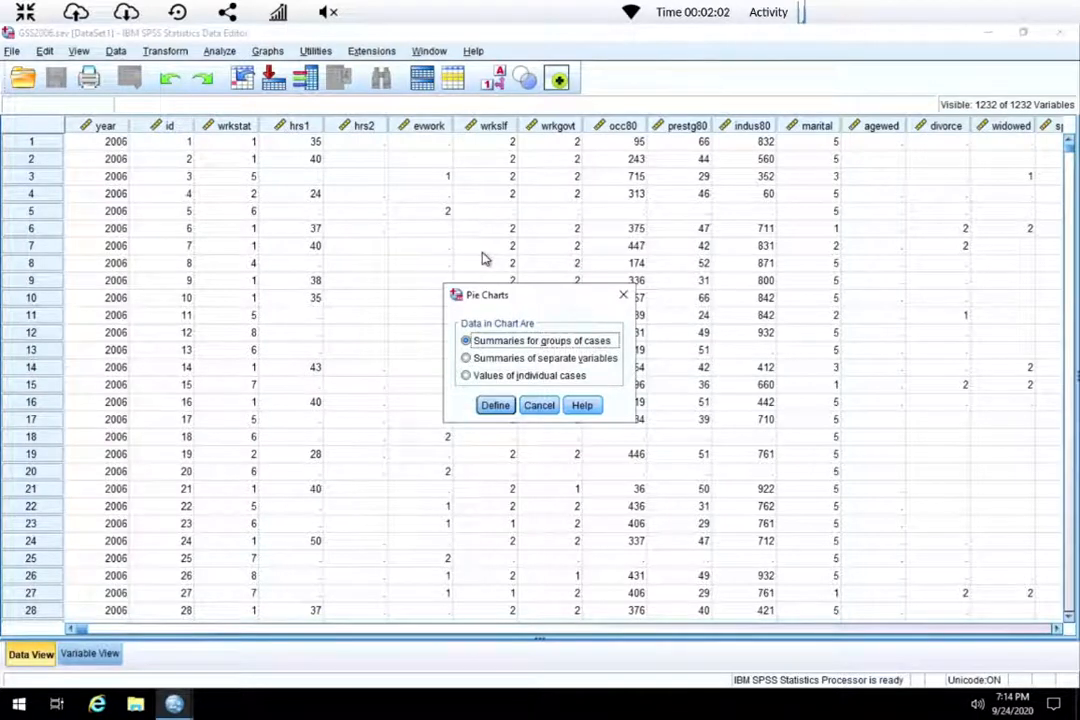
click(497, 405)
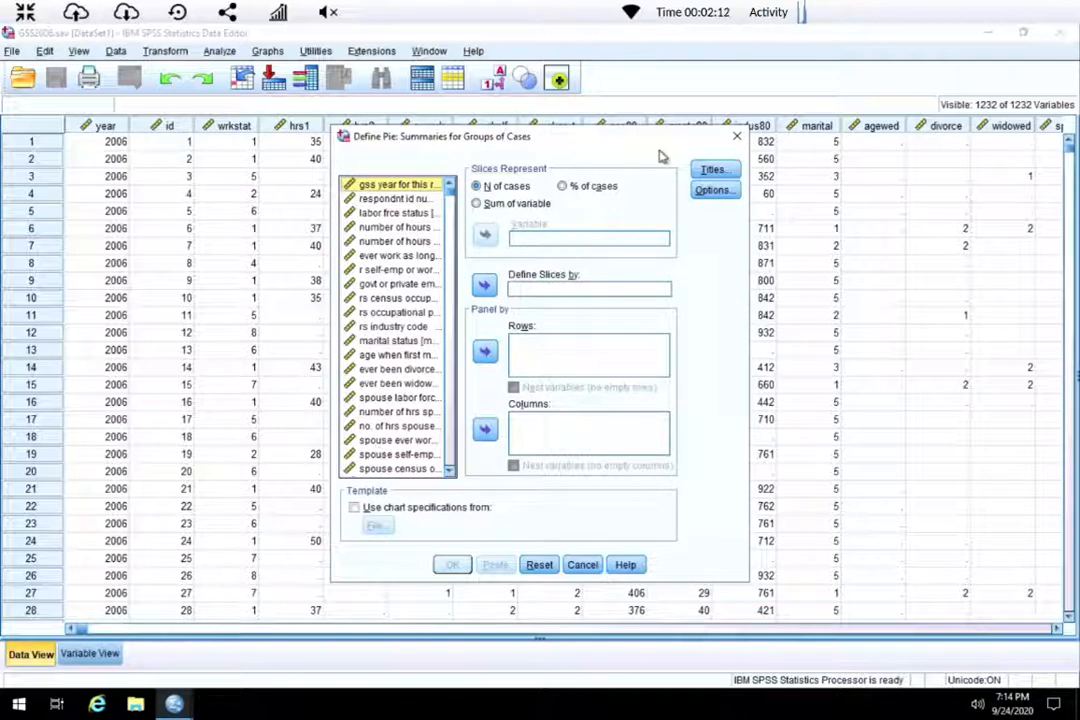
click(735, 140)
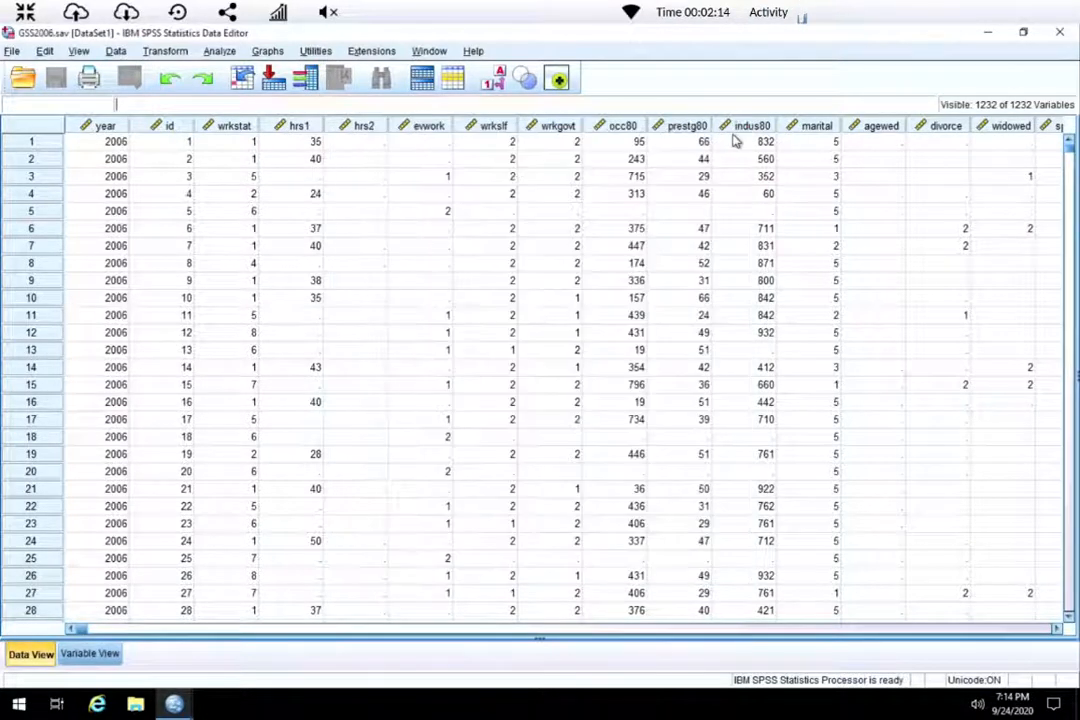
Step: Set the general options so variable lists display names in alphabetical order, and apply the change
click(45, 52)
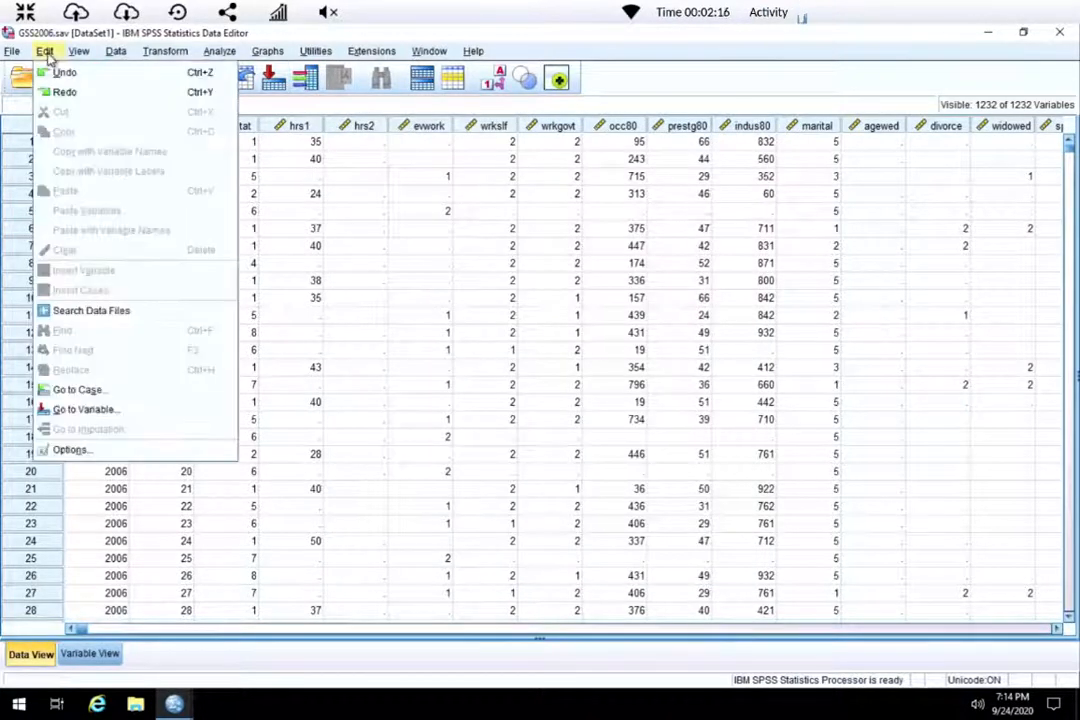
click(122, 450)
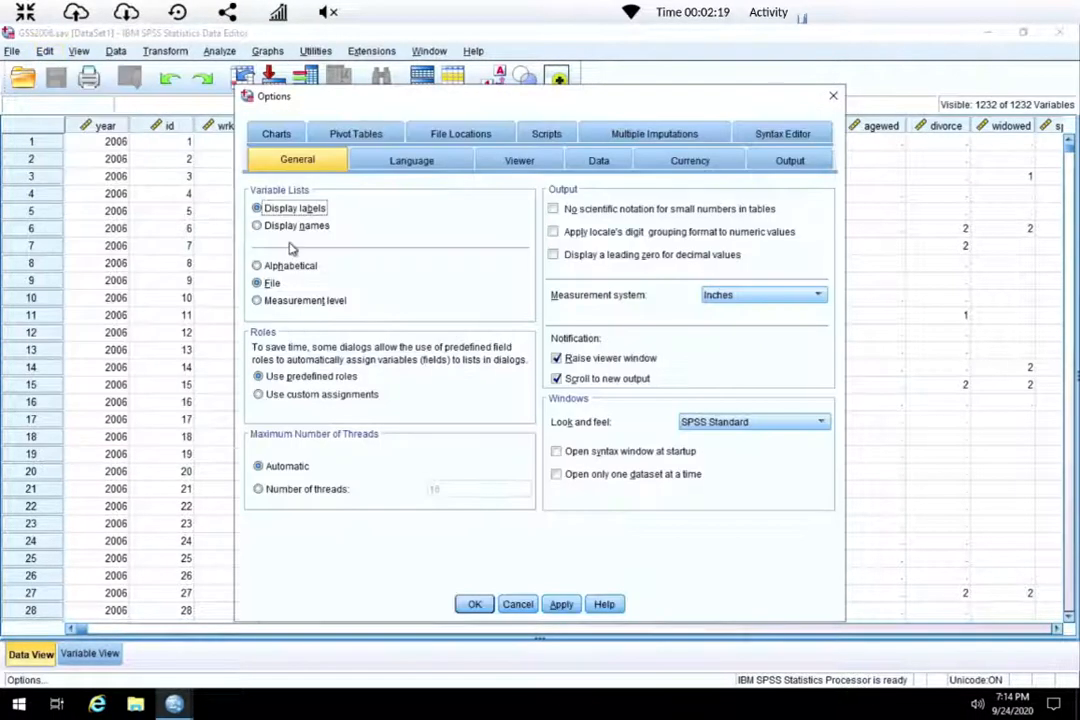
click(262, 225)
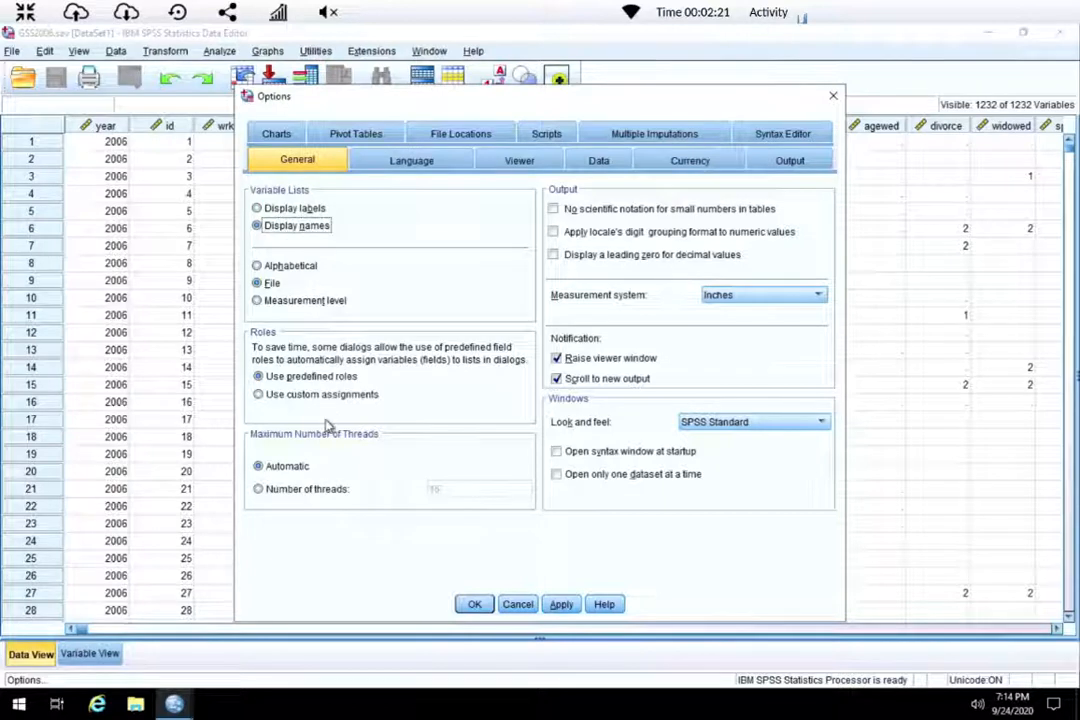
click(290, 268)
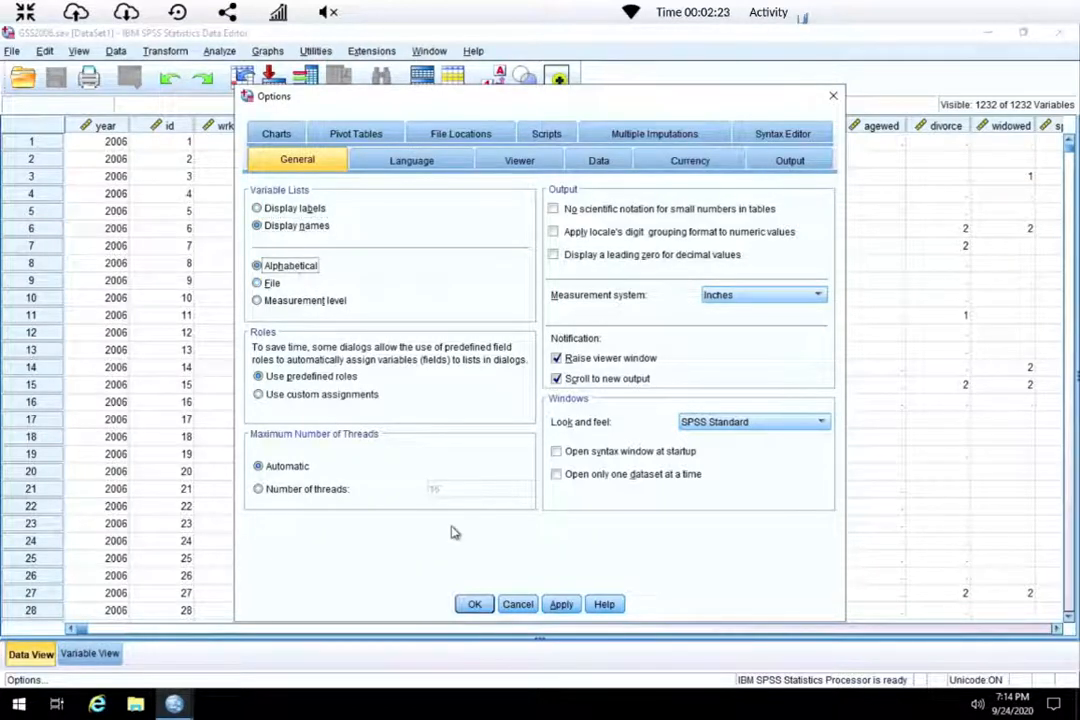
click(561, 604)
click(517, 386)
click(474, 605)
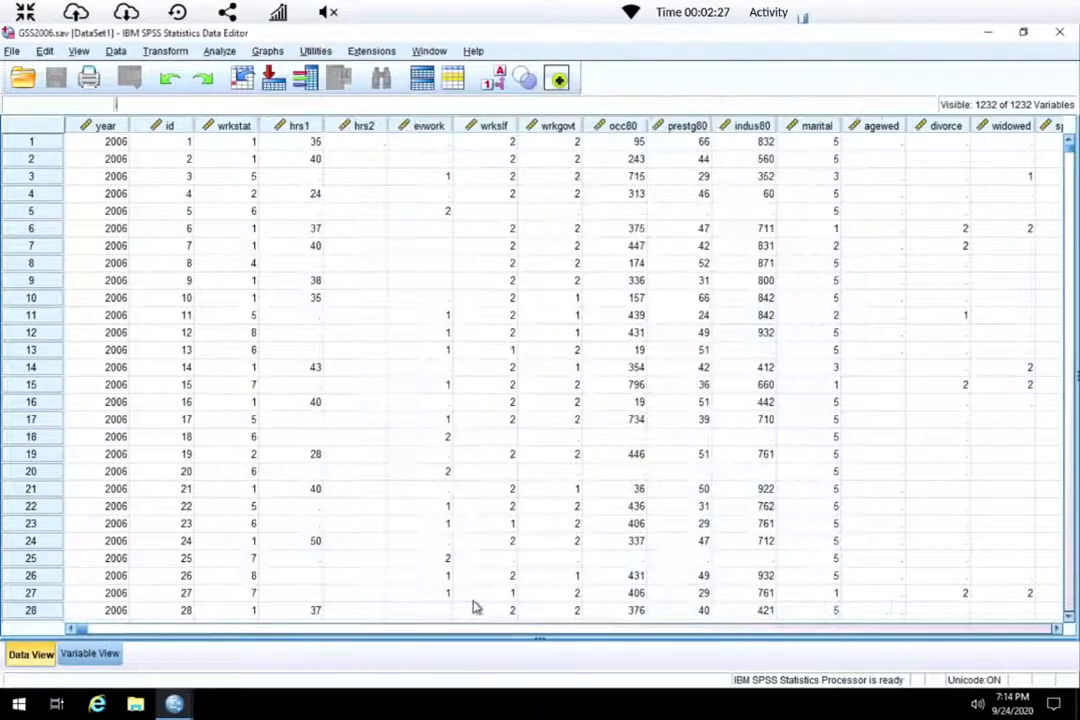
Step: Start a legacy pie chart of summaries for groups of cases with its slices defined by the race variable
click(268, 51)
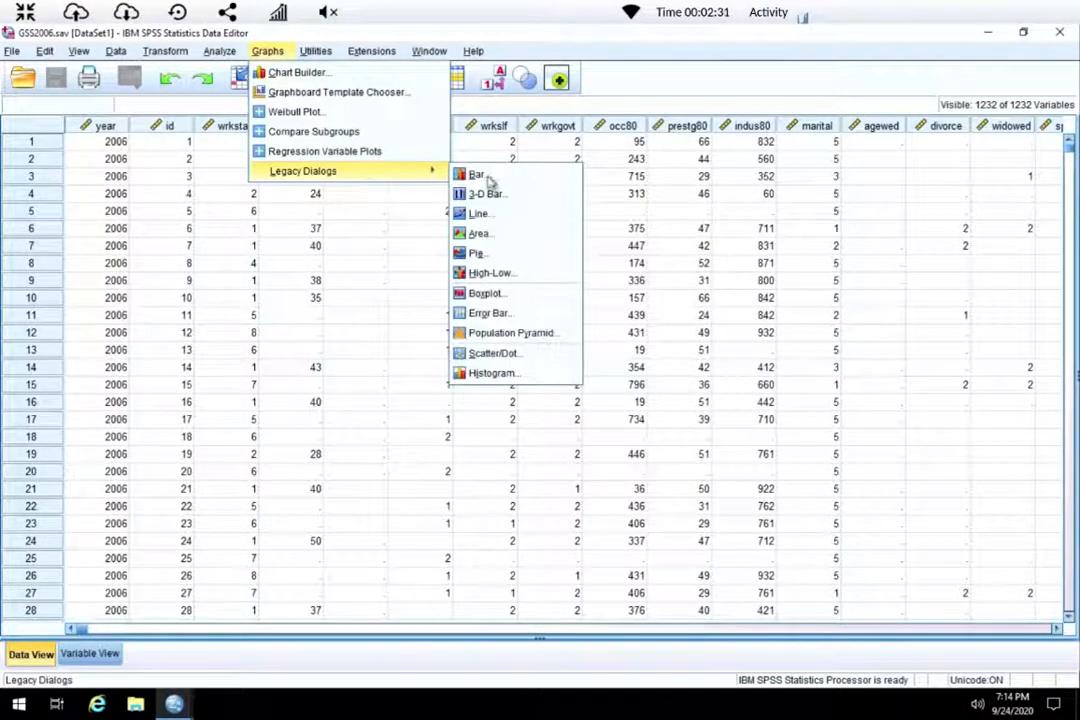
click(488, 254)
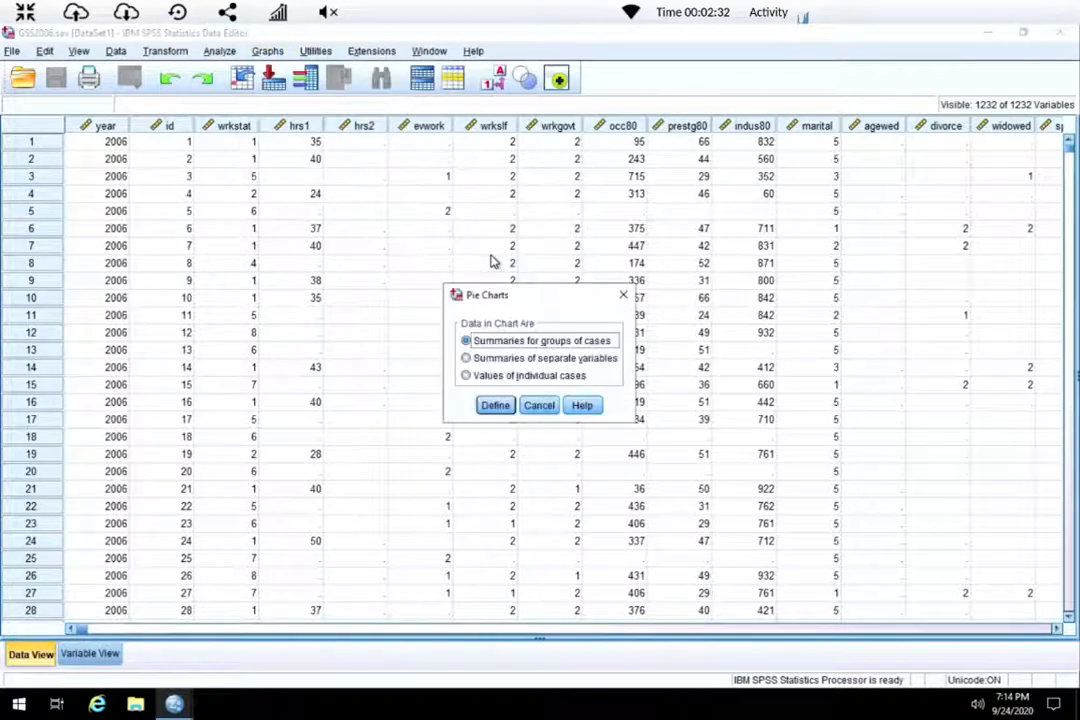
click(496, 405)
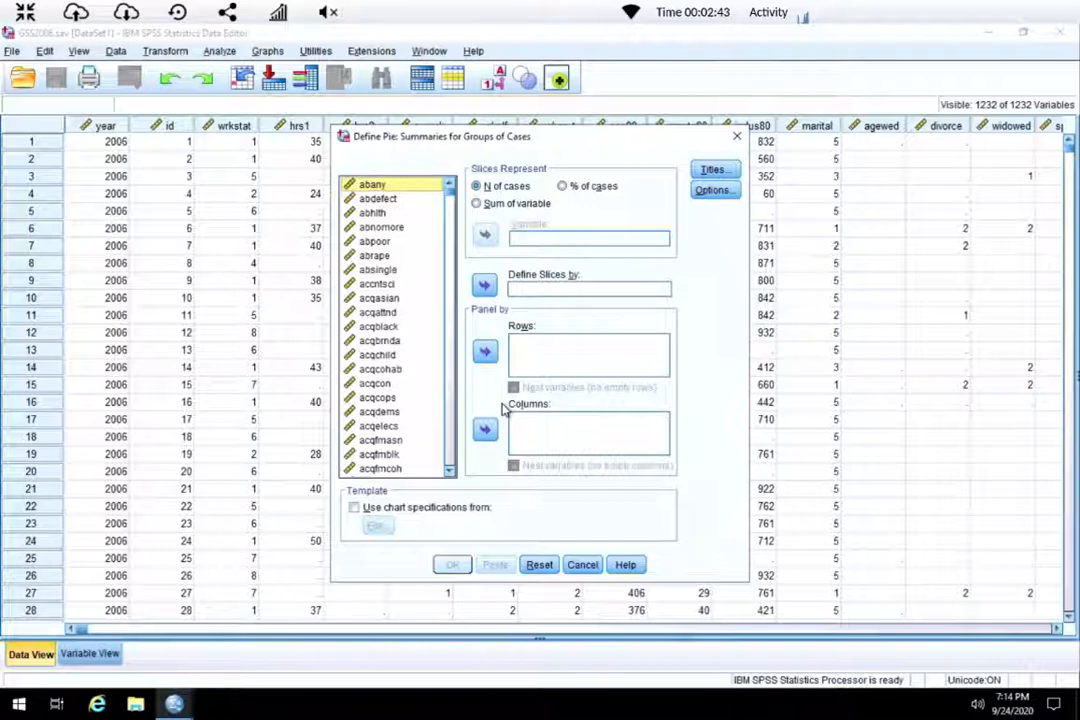
text(race)
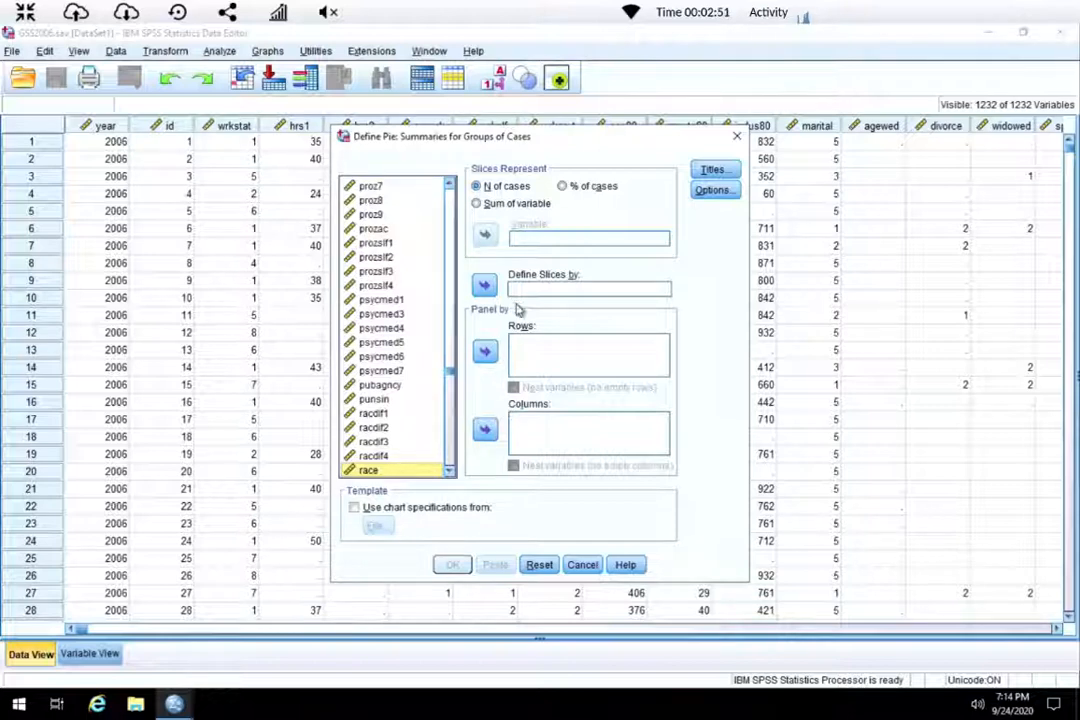
click(486, 287)
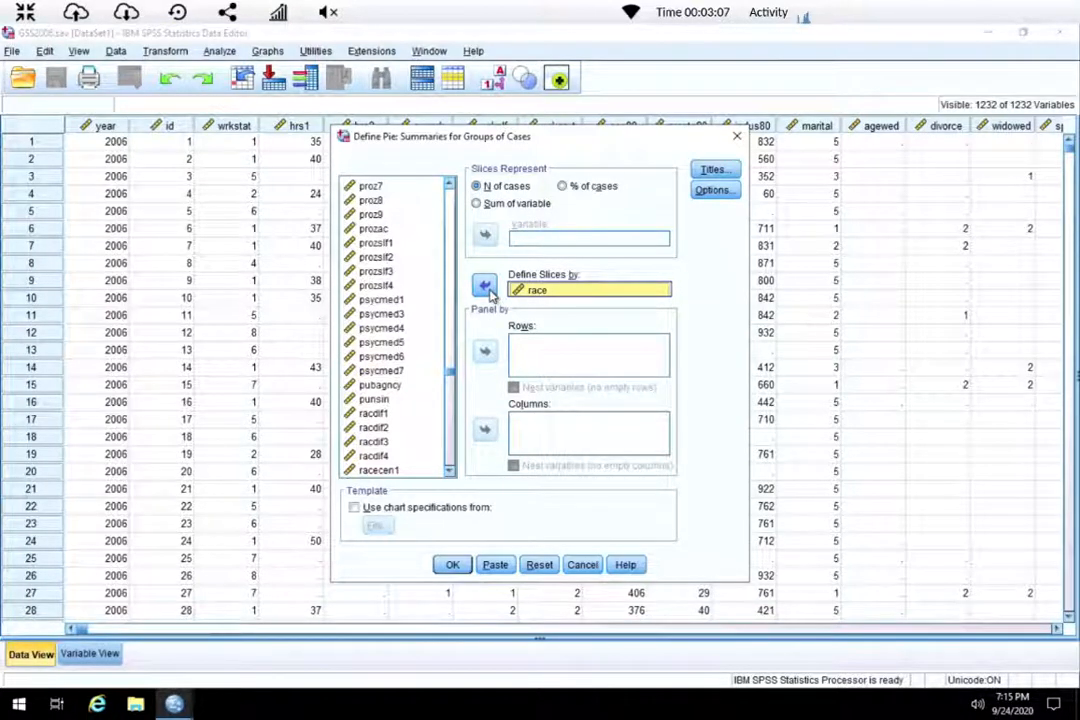
Step: Have the slices represent % of cases and paste the race pie chart command into a syntax file
click(563, 187)
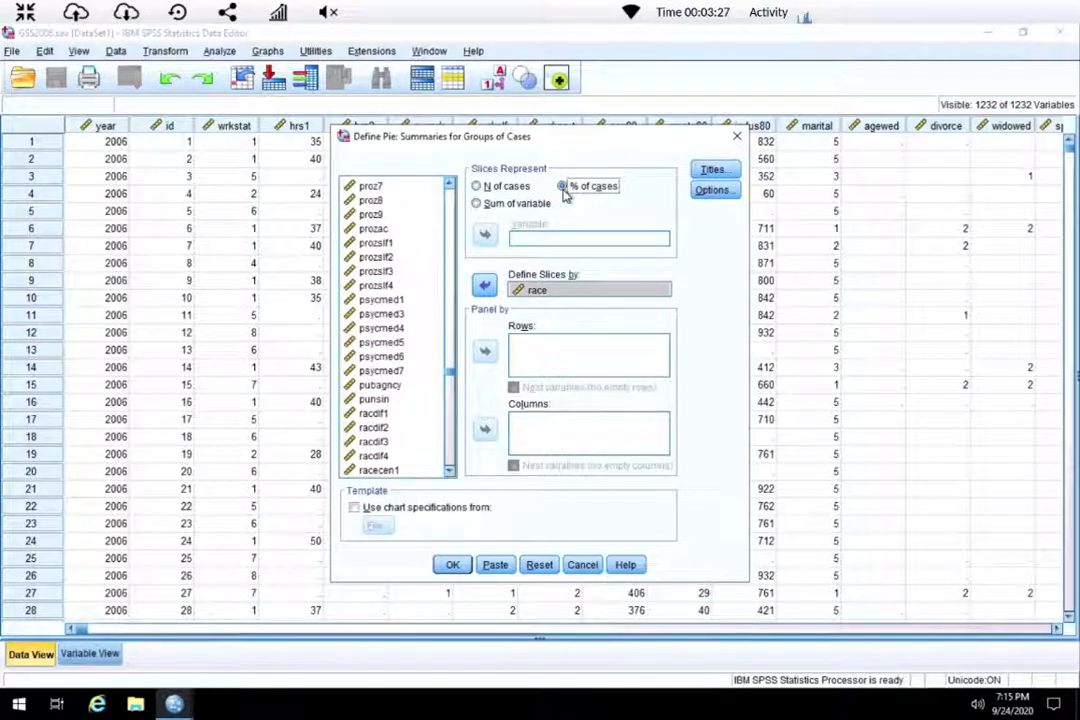
click(563, 187)
click(497, 566)
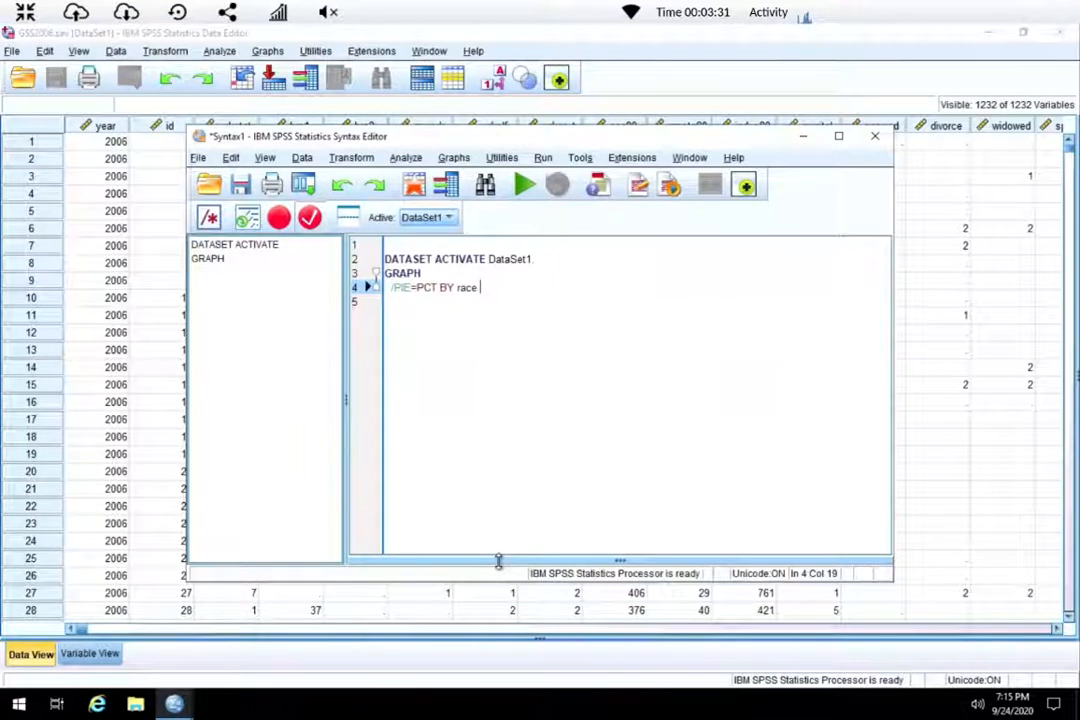
Step: Run only the GRAPH command for the race pie chart and maximize the output viewer
drag(480, 288, 384, 273)
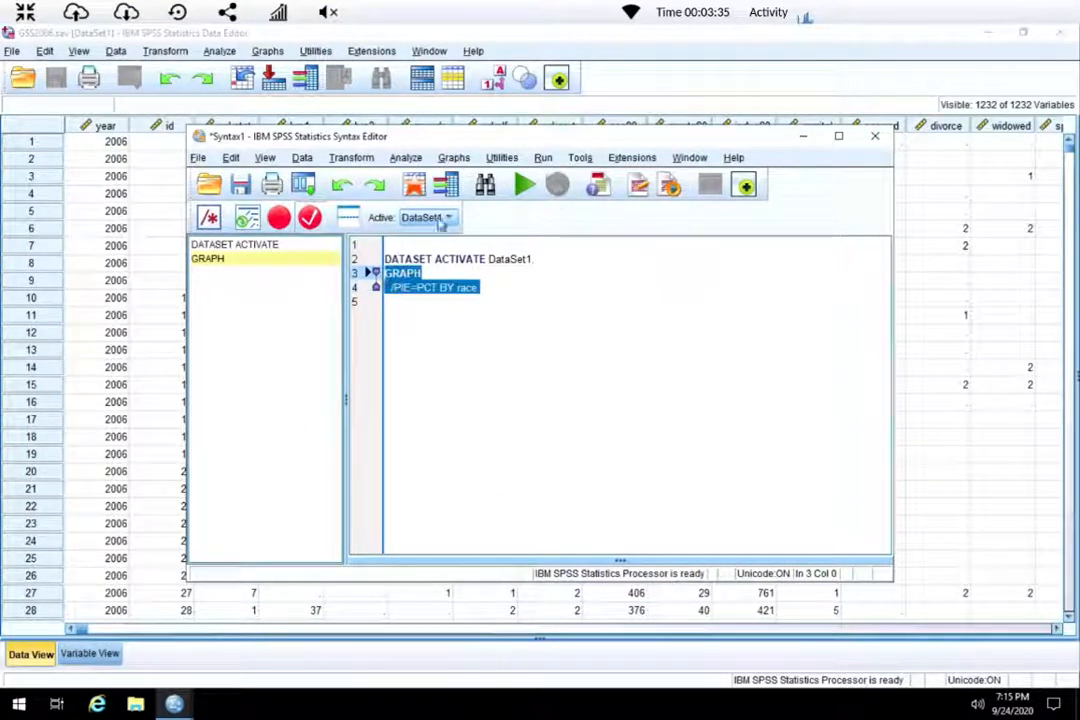
click(524, 186)
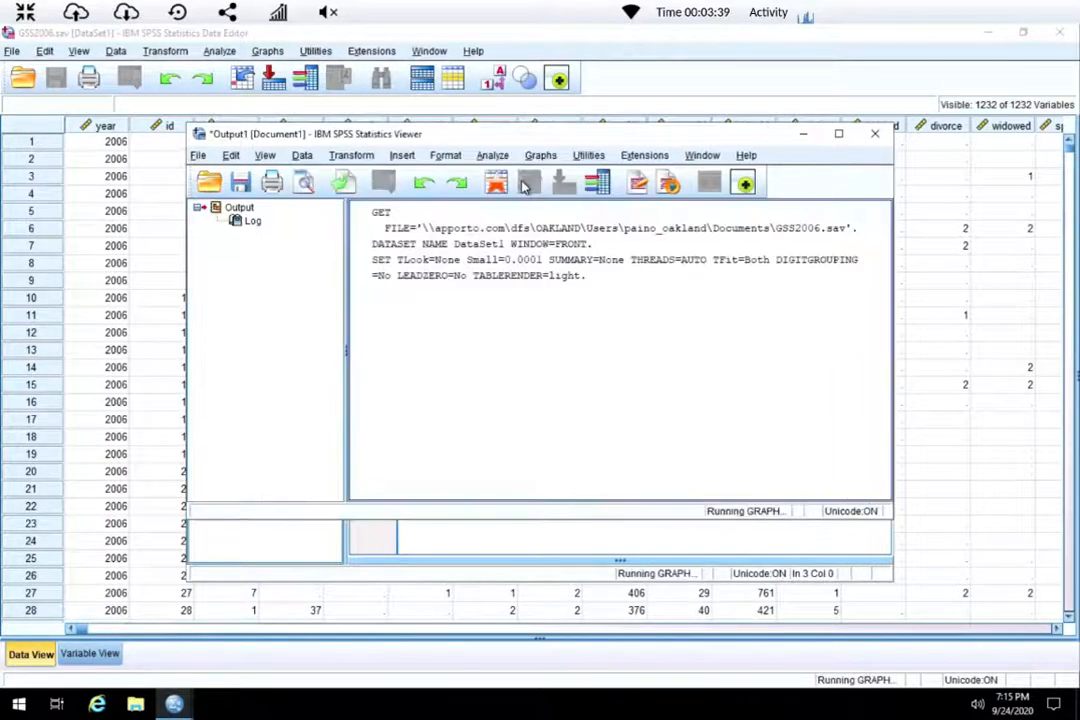
click(840, 135)
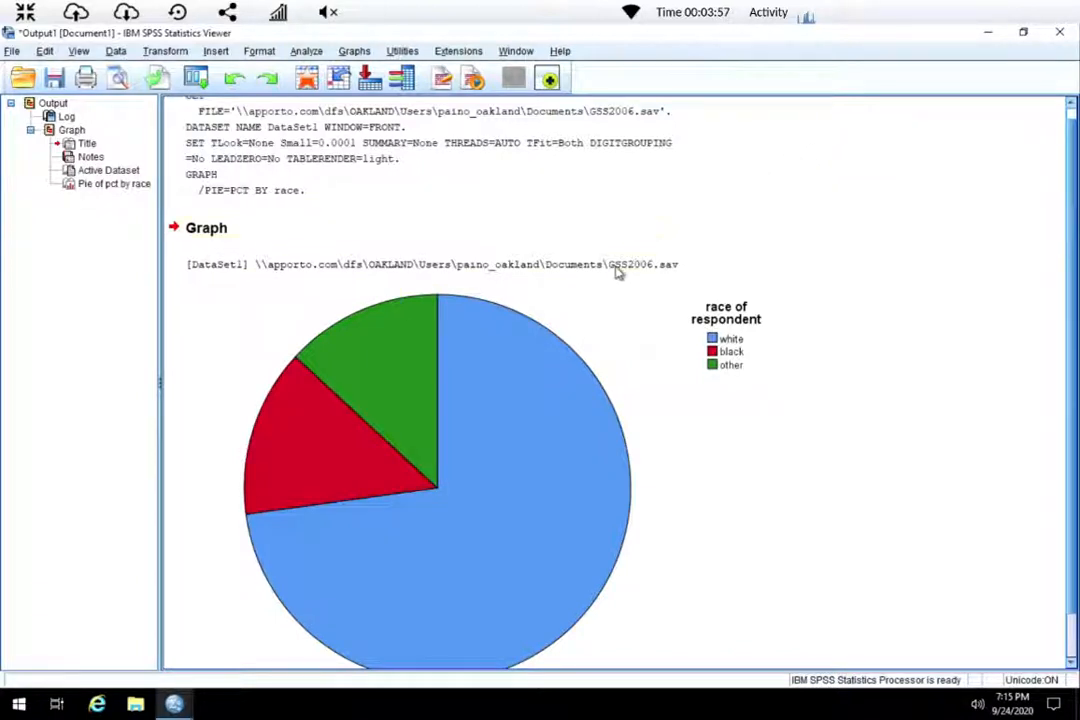
Step: Show percentage data labels on the slices of the race pie chart using the Chart Editor, and close the editor
double_click(584, 327)
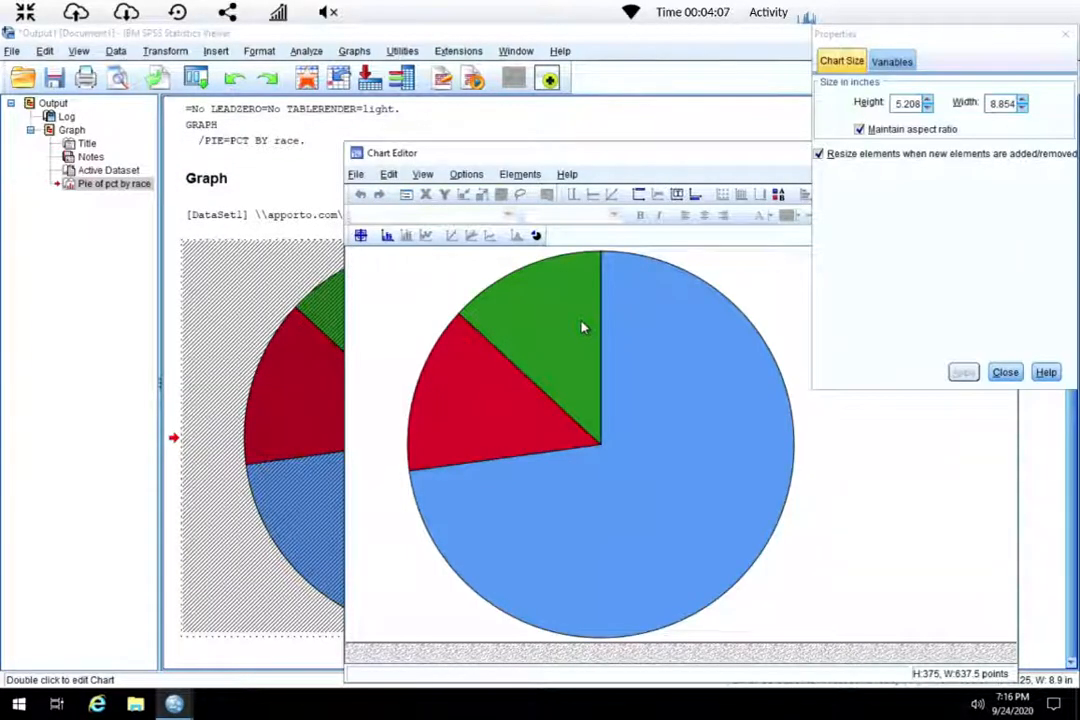
drag(615, 163, 557, 146)
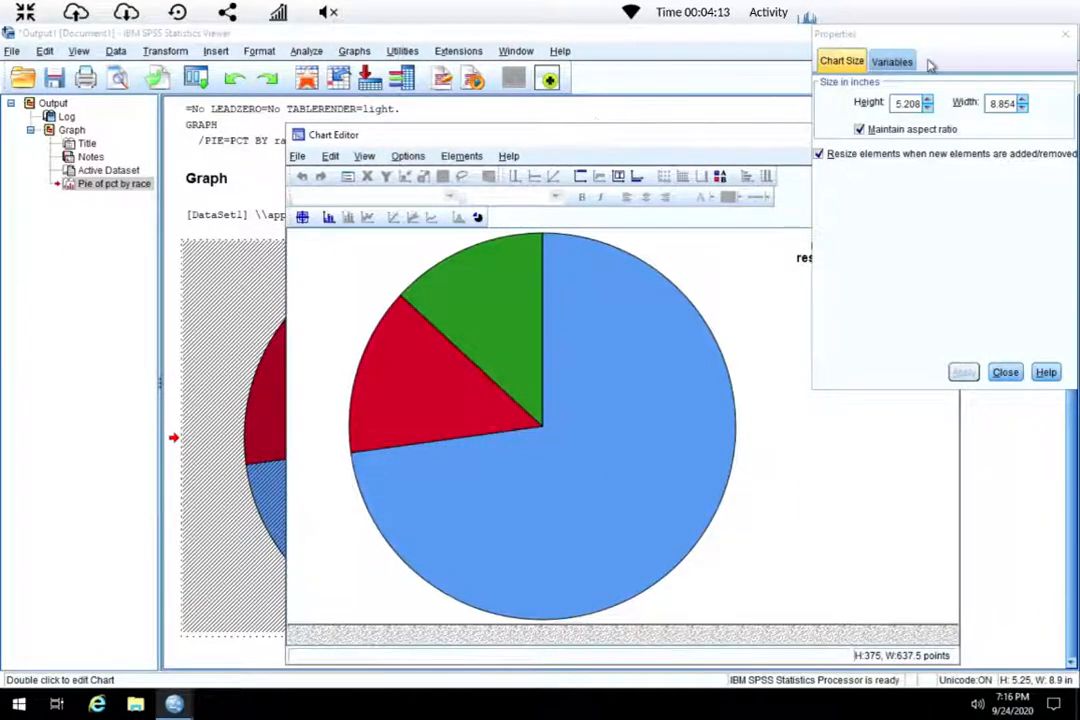
click(1067, 36)
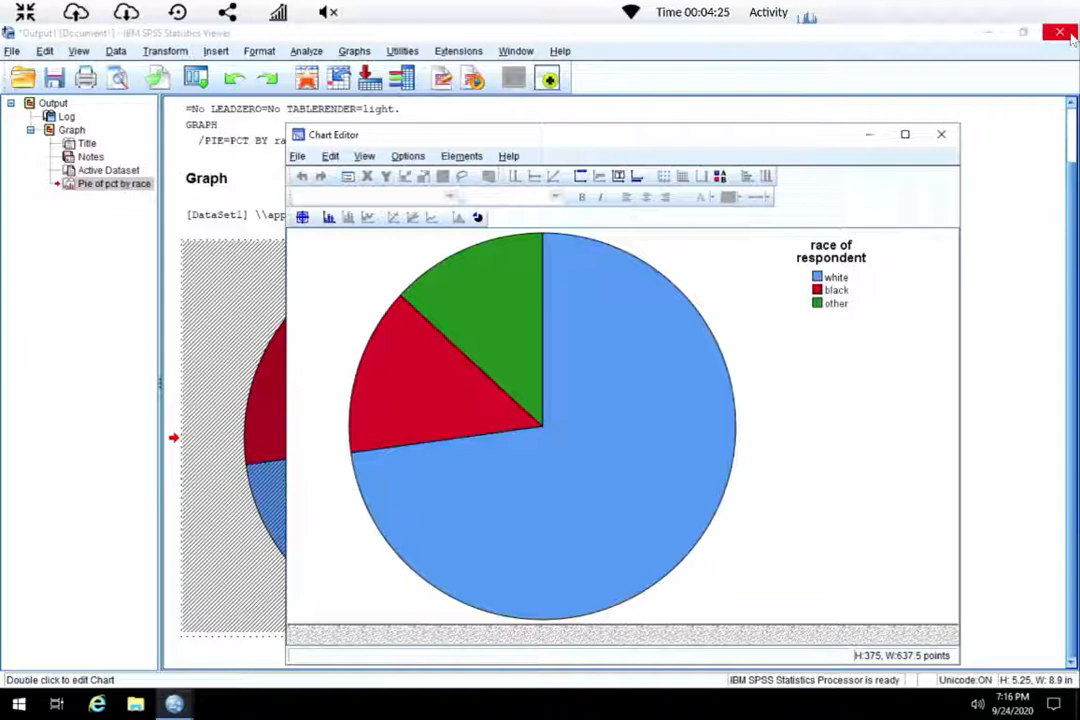
click(478, 157)
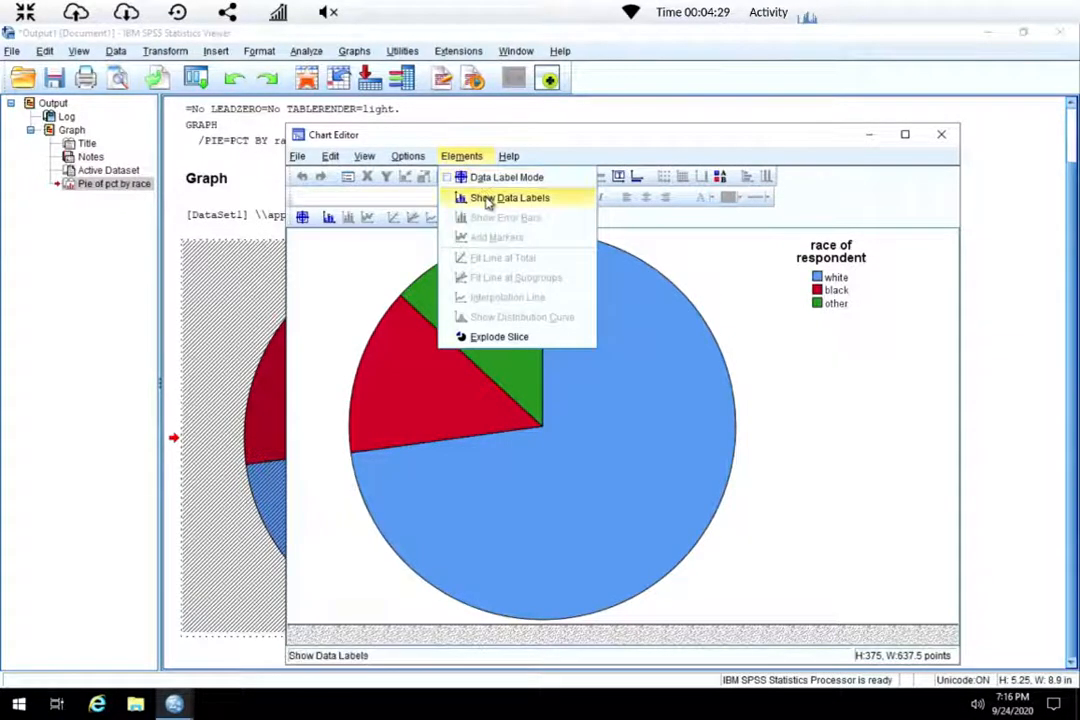
click(488, 200)
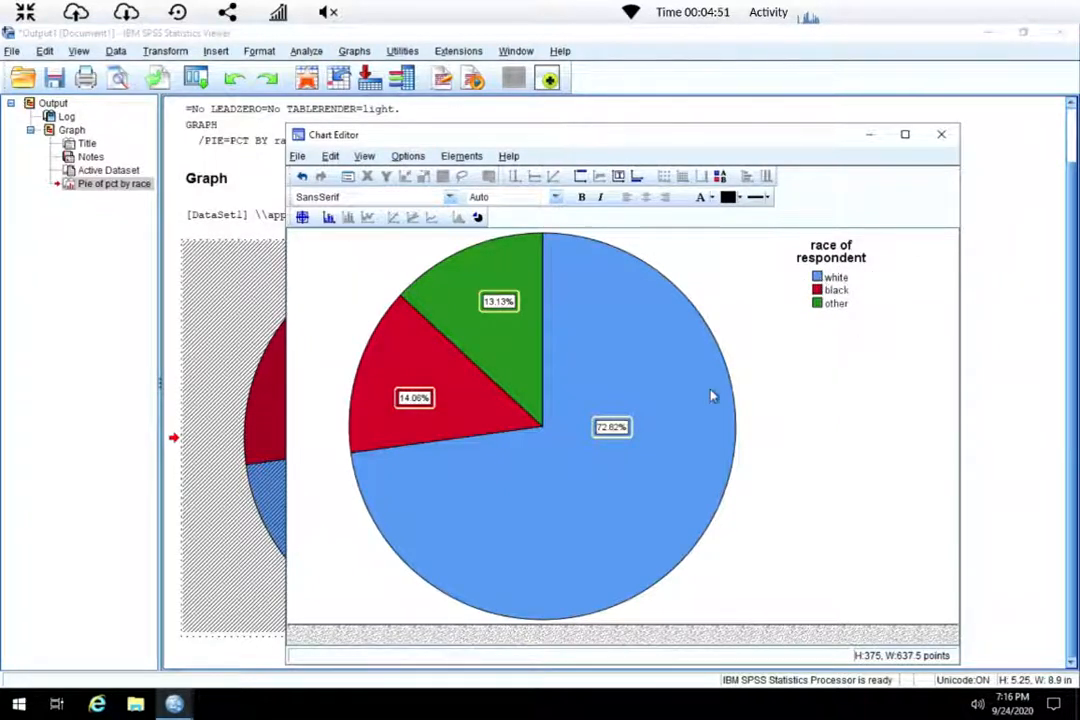
click(676, 447)
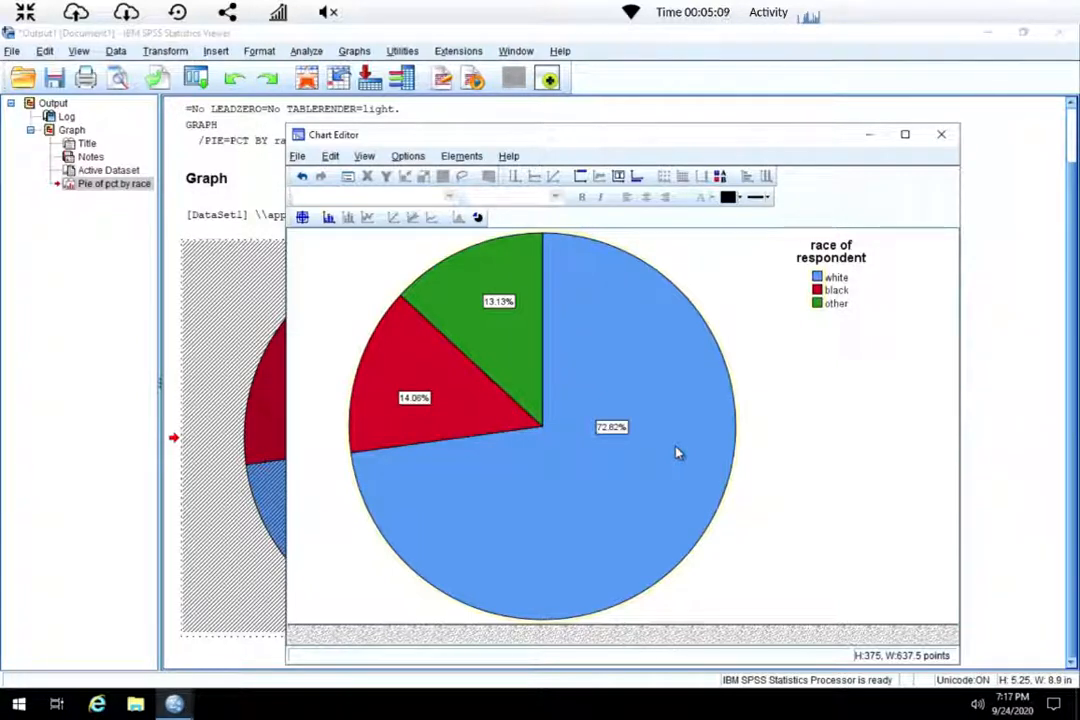
click(941, 136)
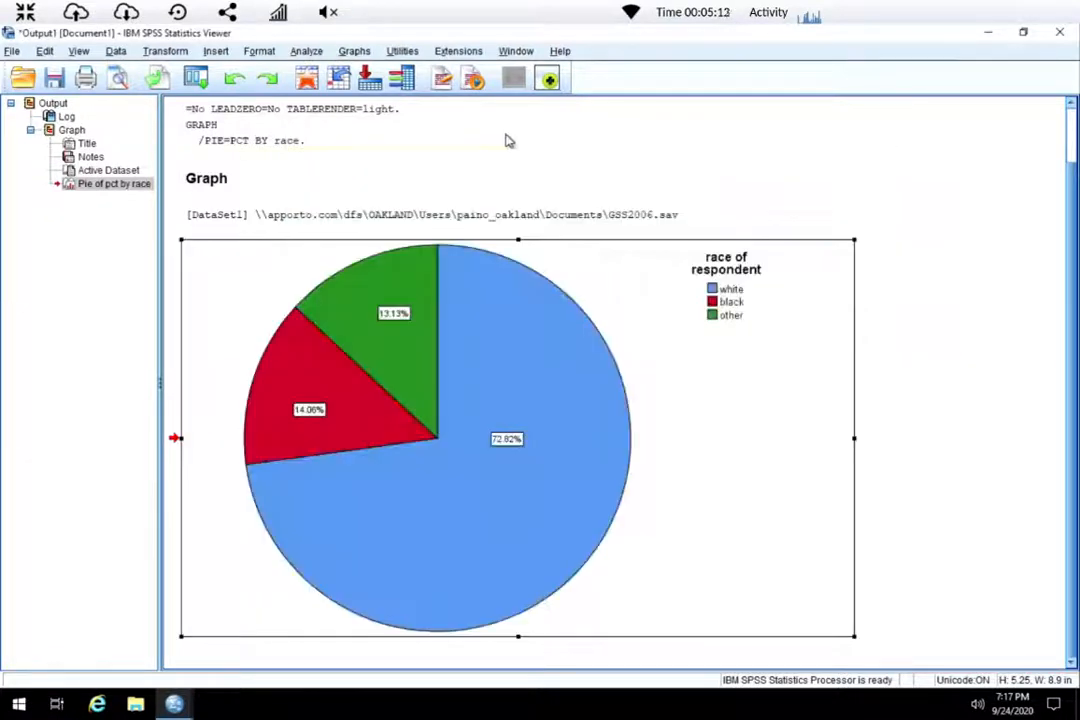
Step: Start another legacy pie chart of summaries for groups of cases, replacing race with marital as the slice variable
click(356, 52)
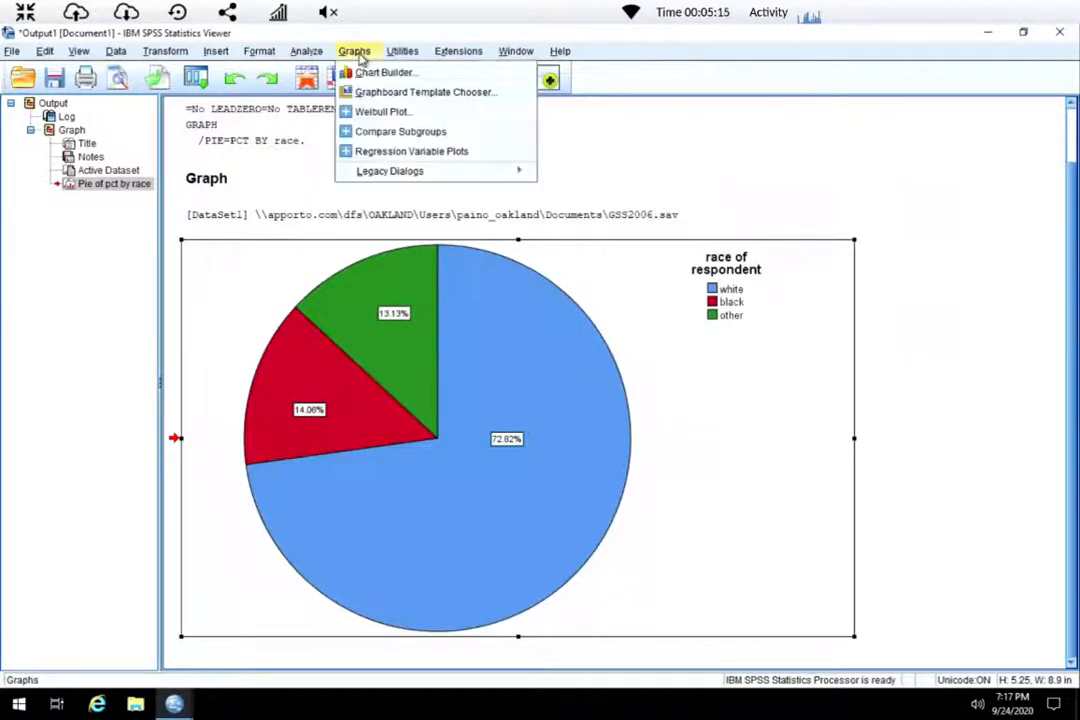
mouse_move(405, 173)
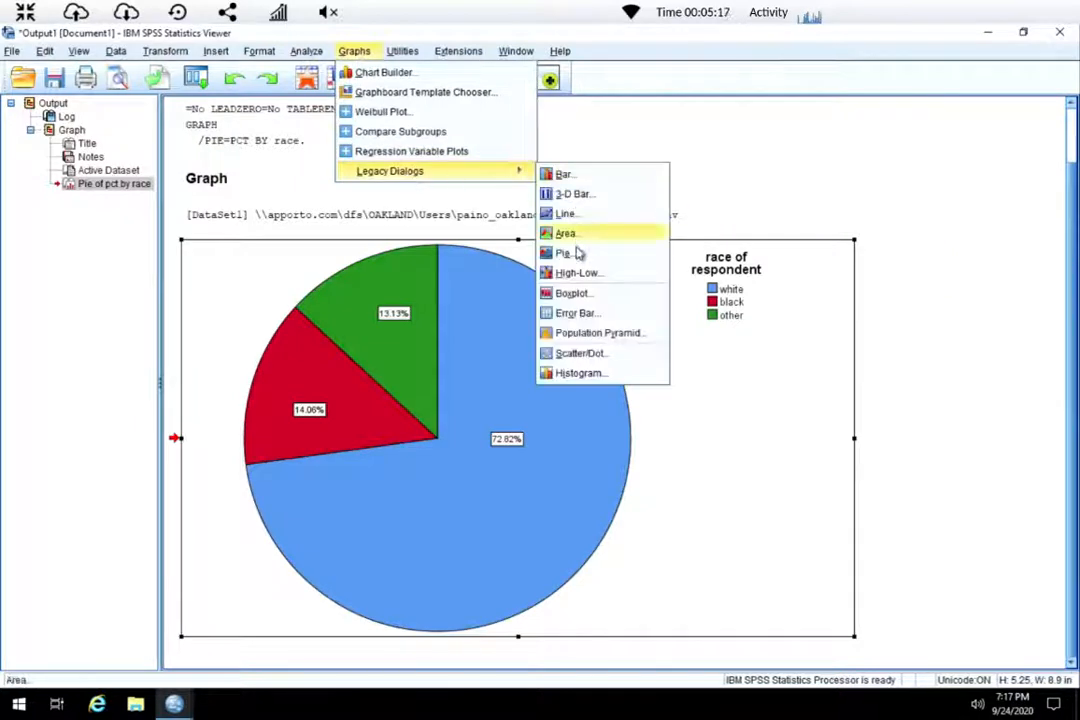
click(574, 257)
click(497, 406)
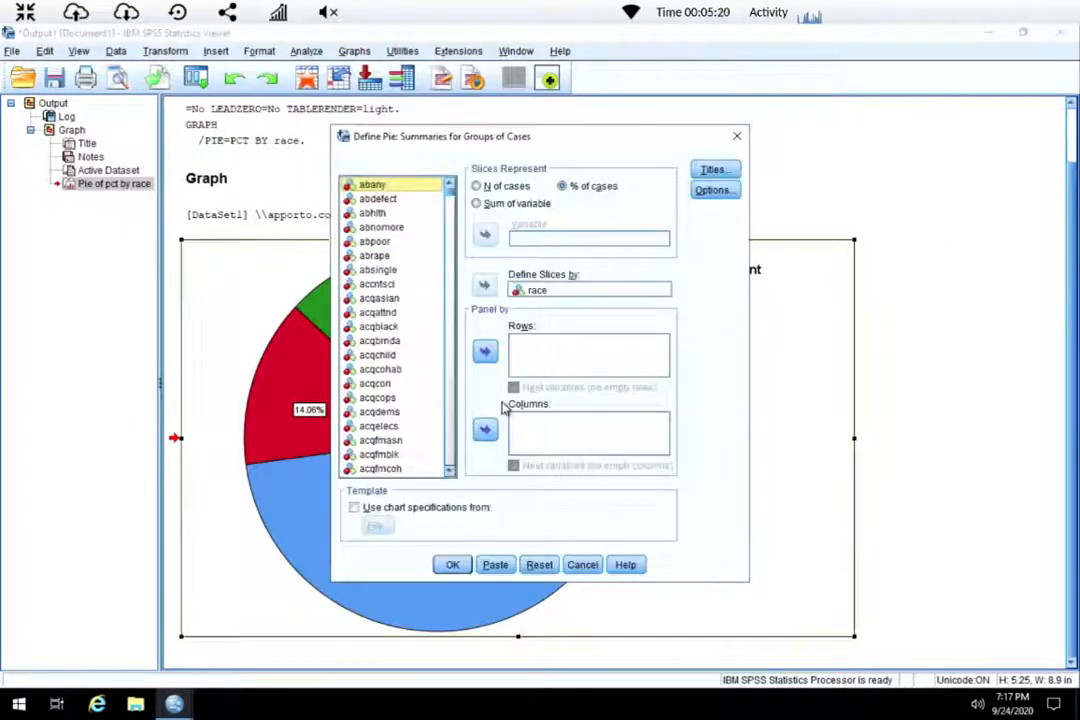
click(537, 290)
click(485, 287)
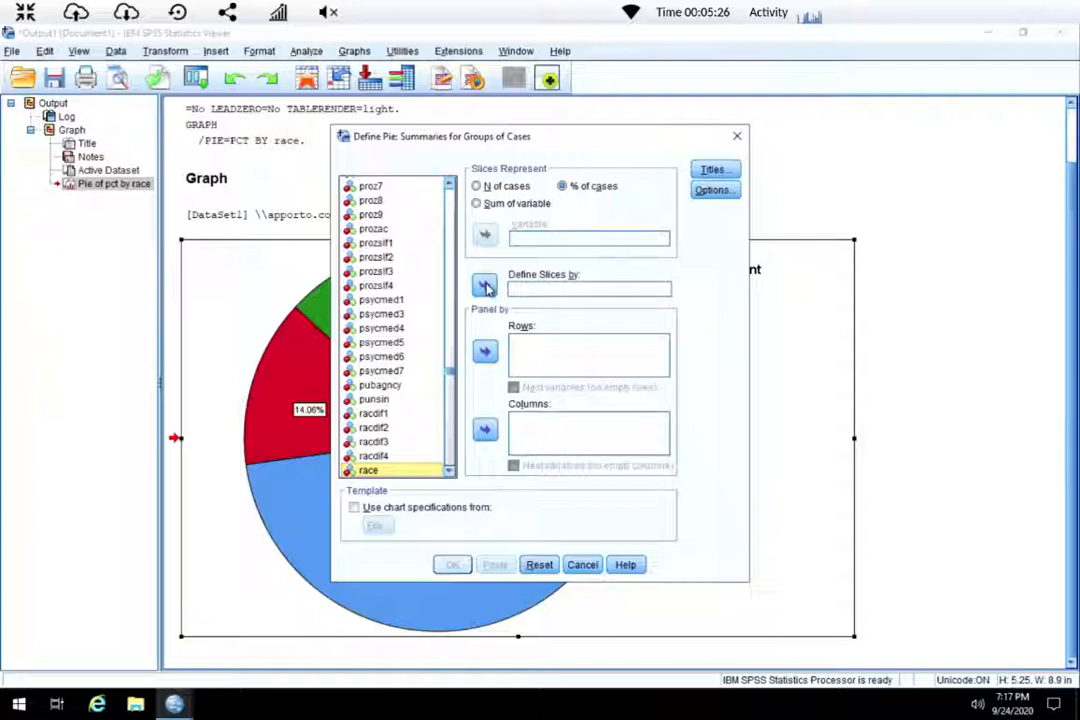
click(408, 259)
text(marital)
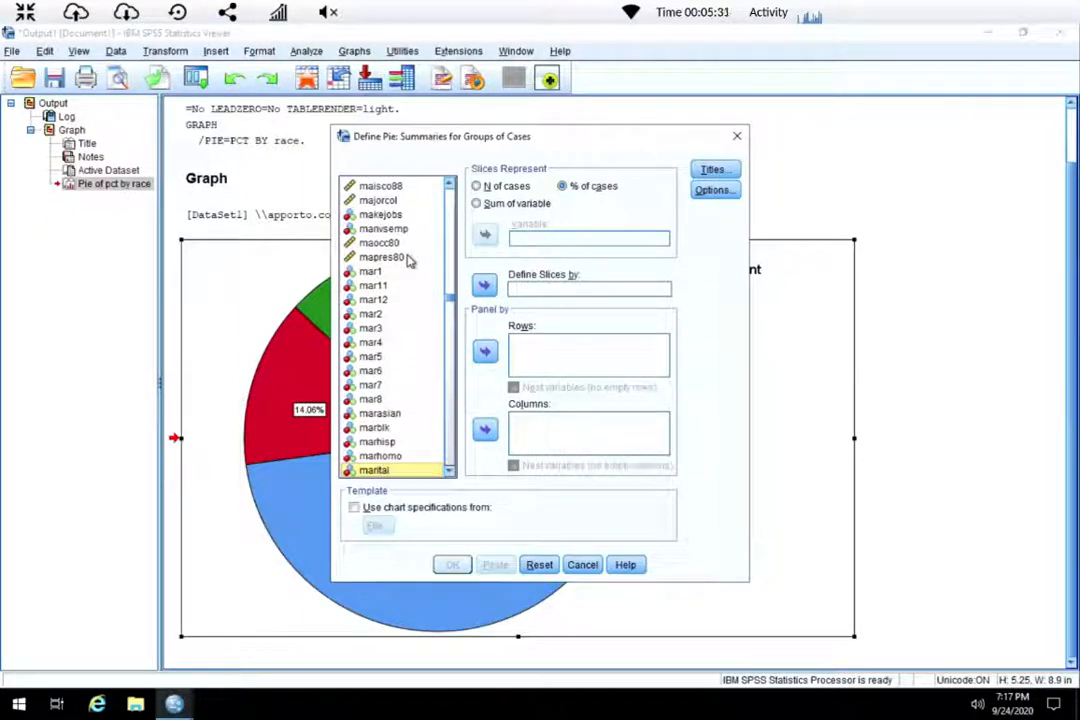
click(484, 287)
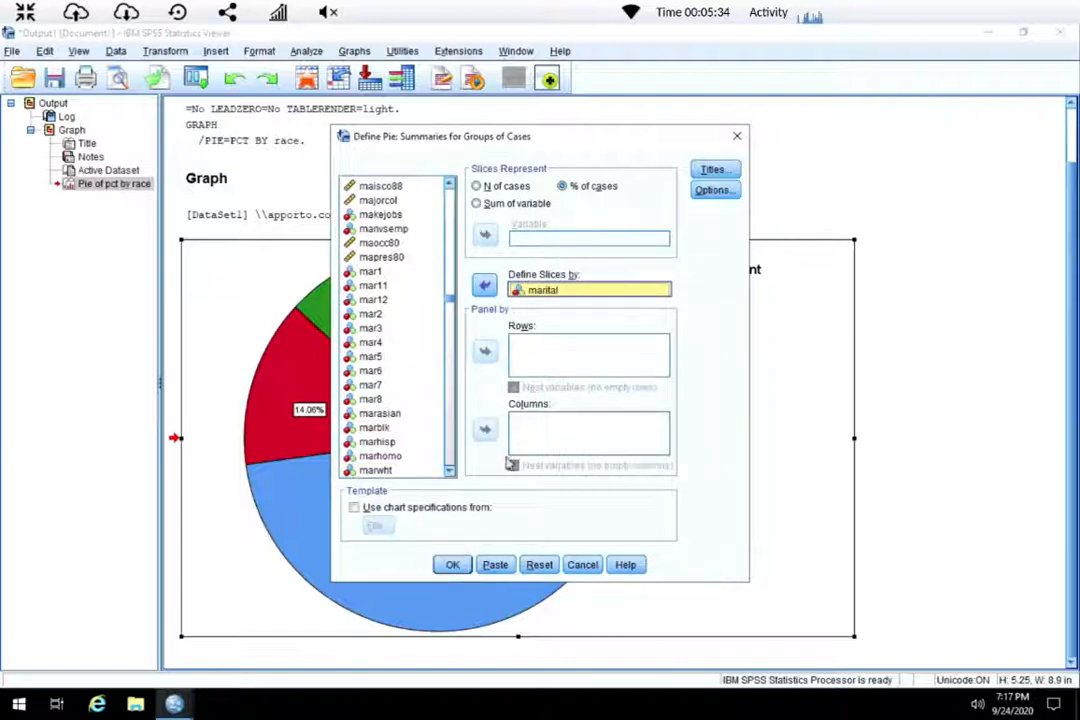
Step: Paste the marital pie chart command into the syntax file and run only that GRAPH command
click(494, 565)
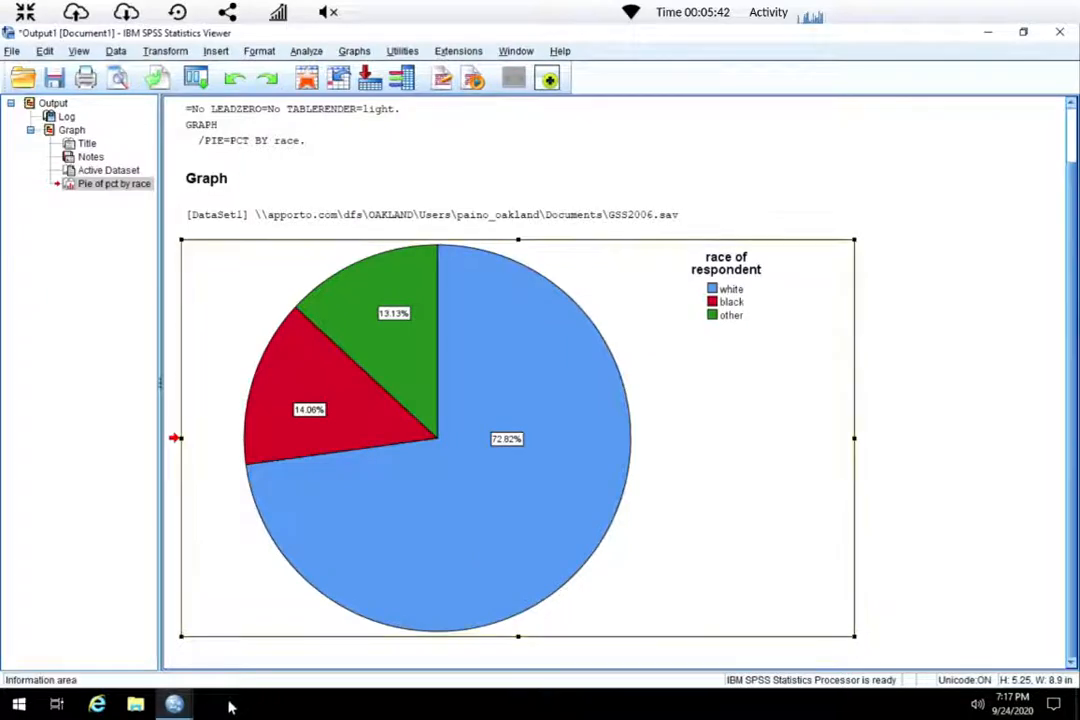
mouse_move(176, 706)
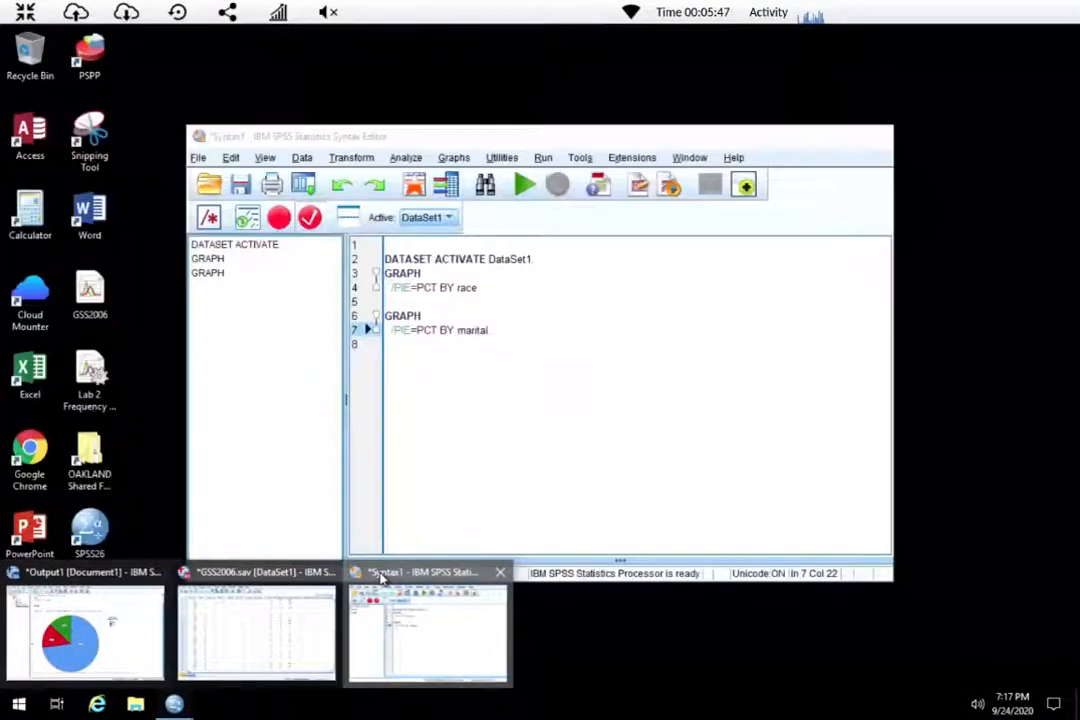
click(380, 578)
drag(491, 330, 477, 330)
drag(406, 315, 383, 316)
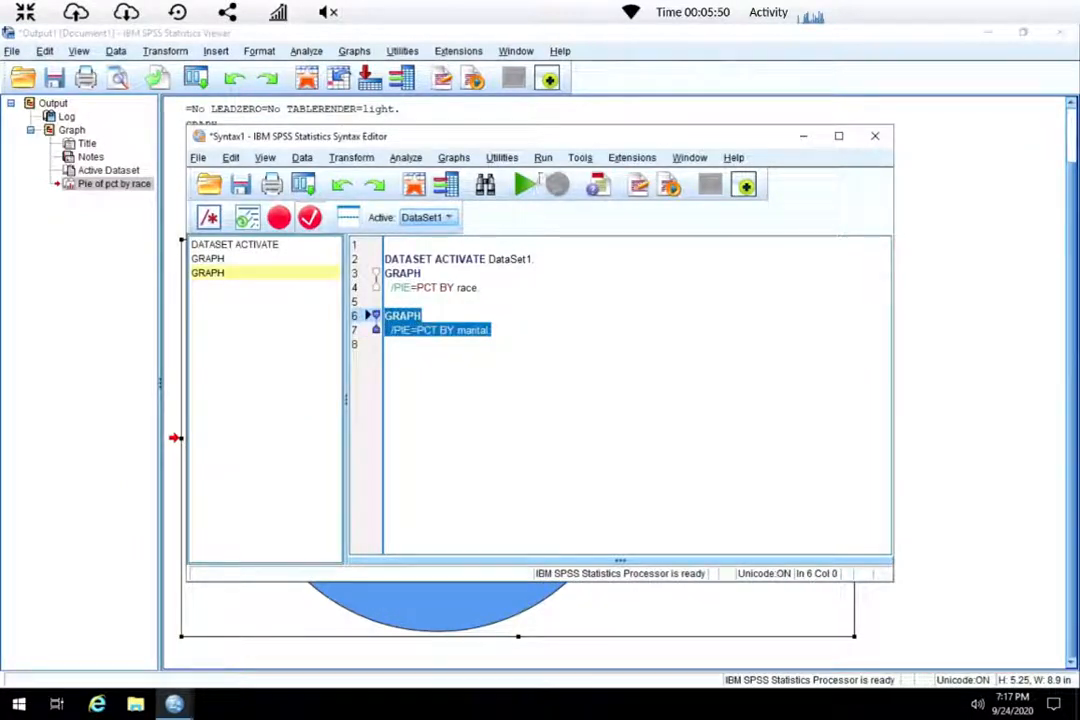
click(527, 185)
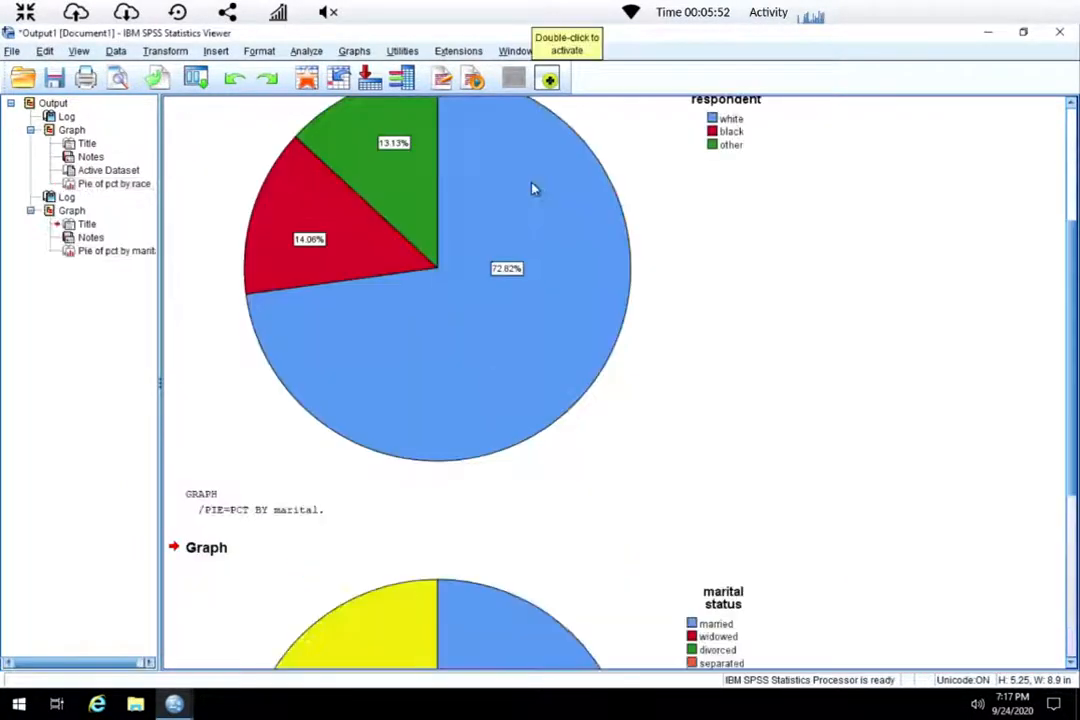
Step: Open the marital status pie chart in the Chart Editor and turn on Data Label Mode
scroll(1051, 505, down, 5)
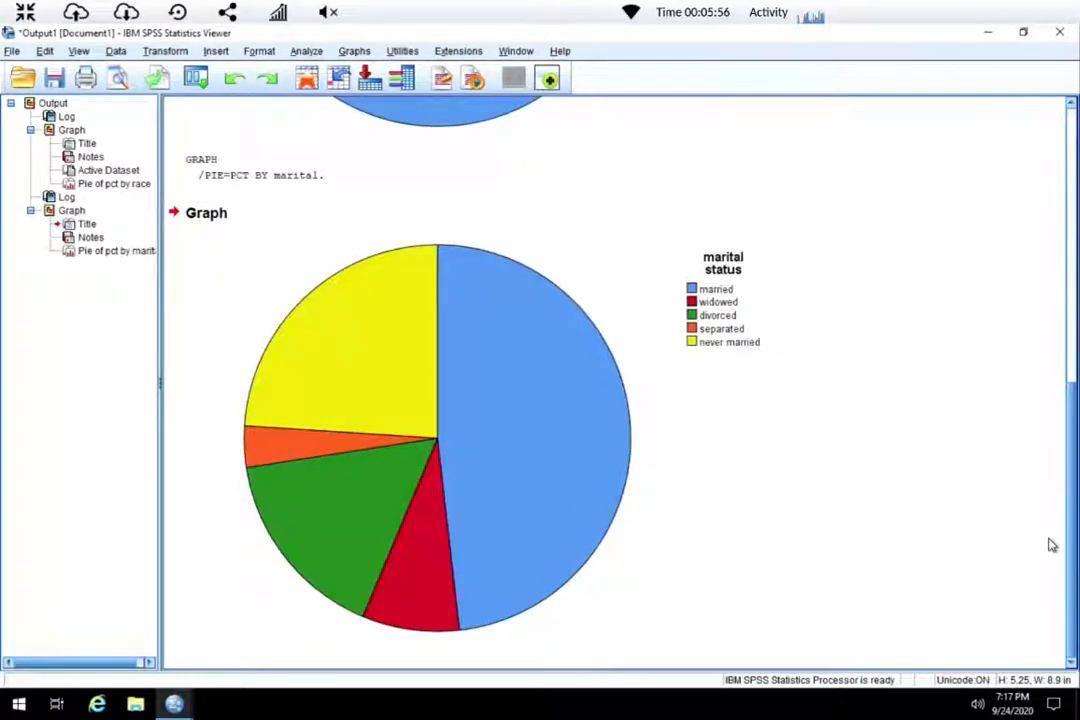
click(641, 557)
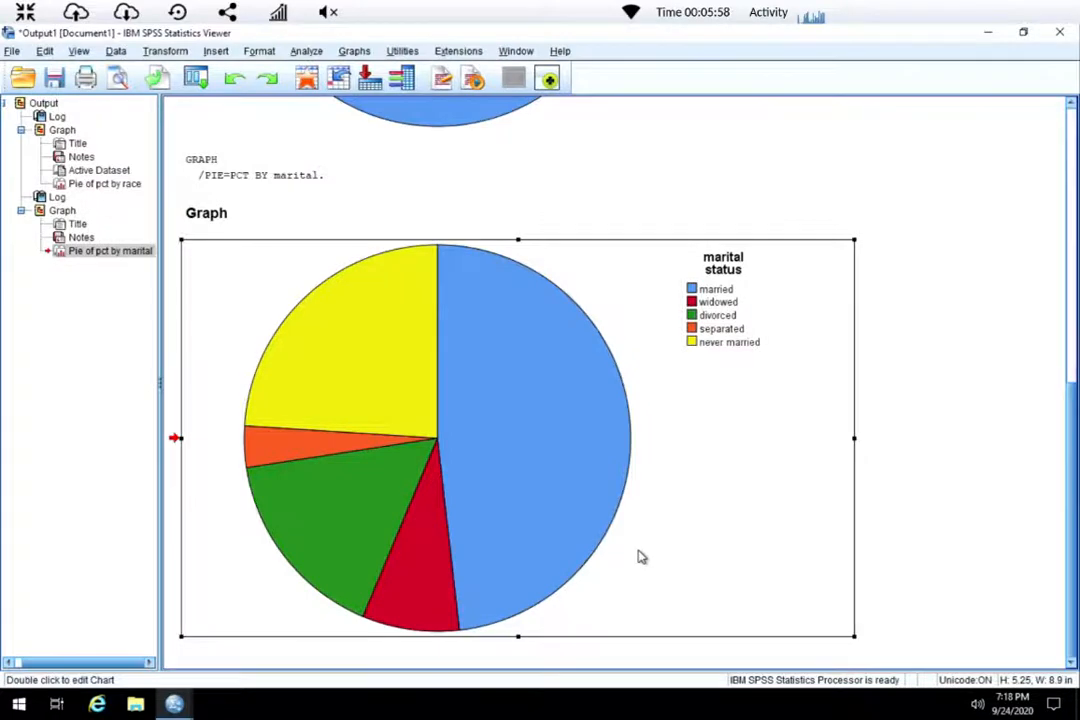
double_click(641, 557)
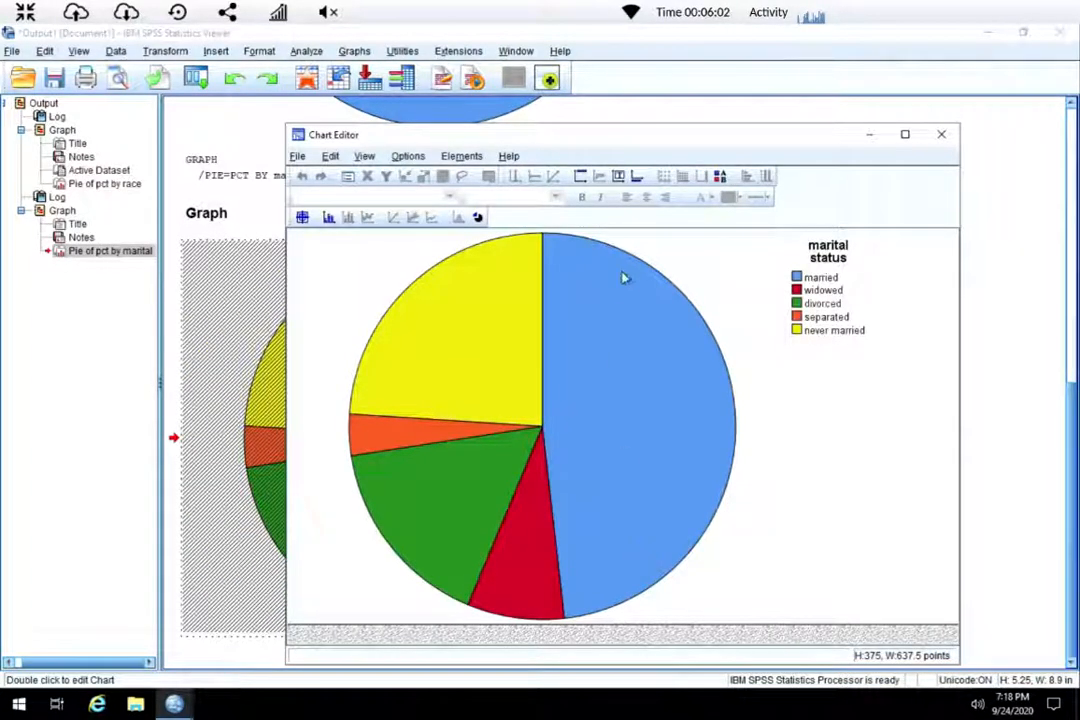
click(463, 158)
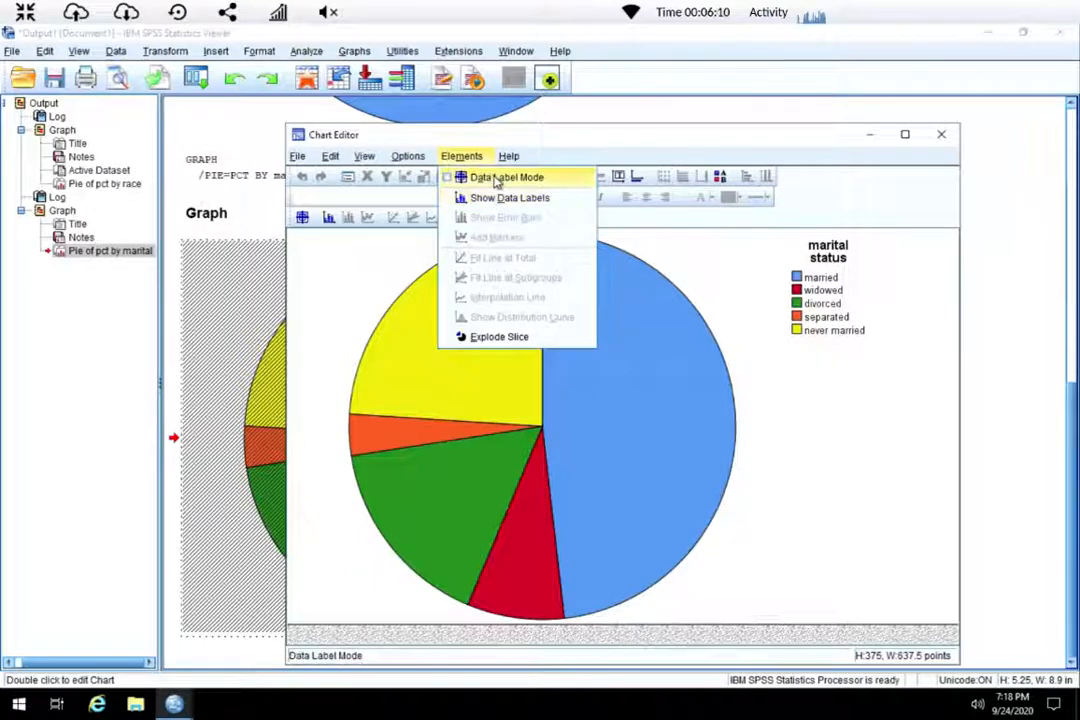
click(496, 180)
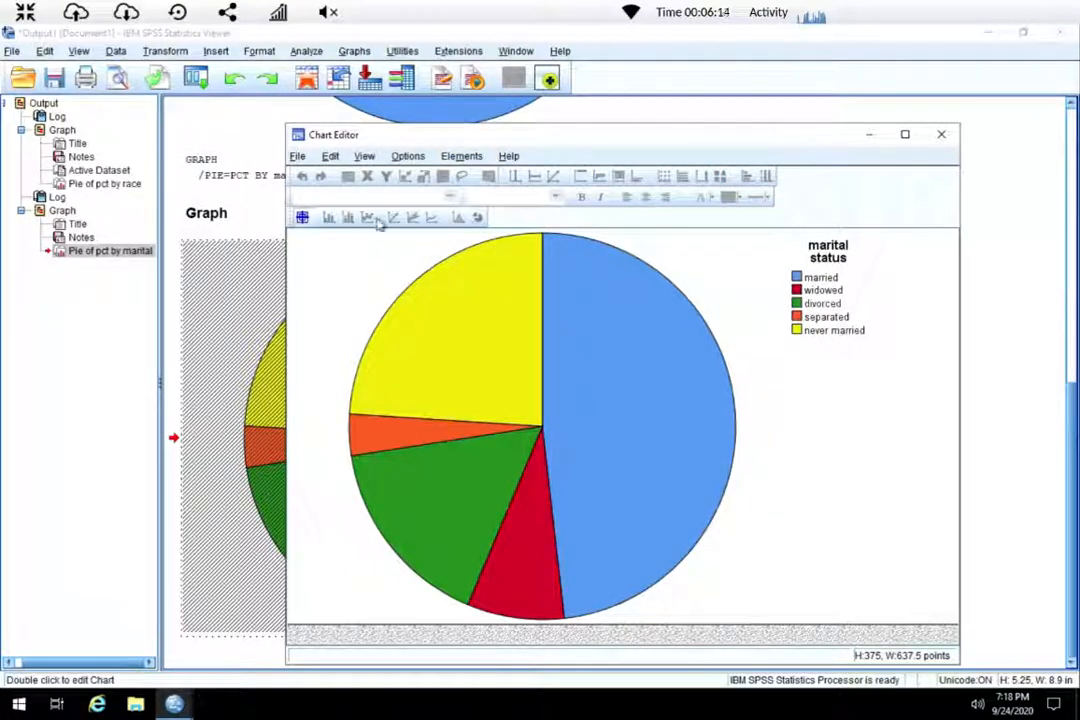
Step: Add percentage labels to the never married, divorced, married and separated slices of the marital status pie, and close the Chart Editor
click(489, 320)
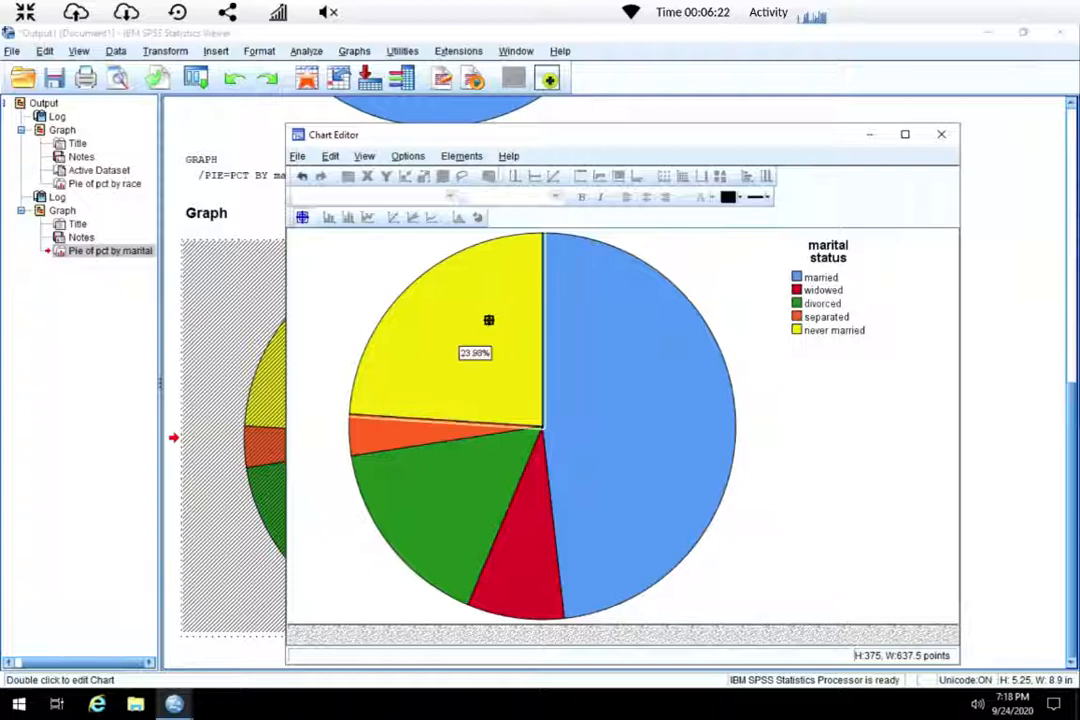
click(467, 336)
click(451, 477)
click(594, 433)
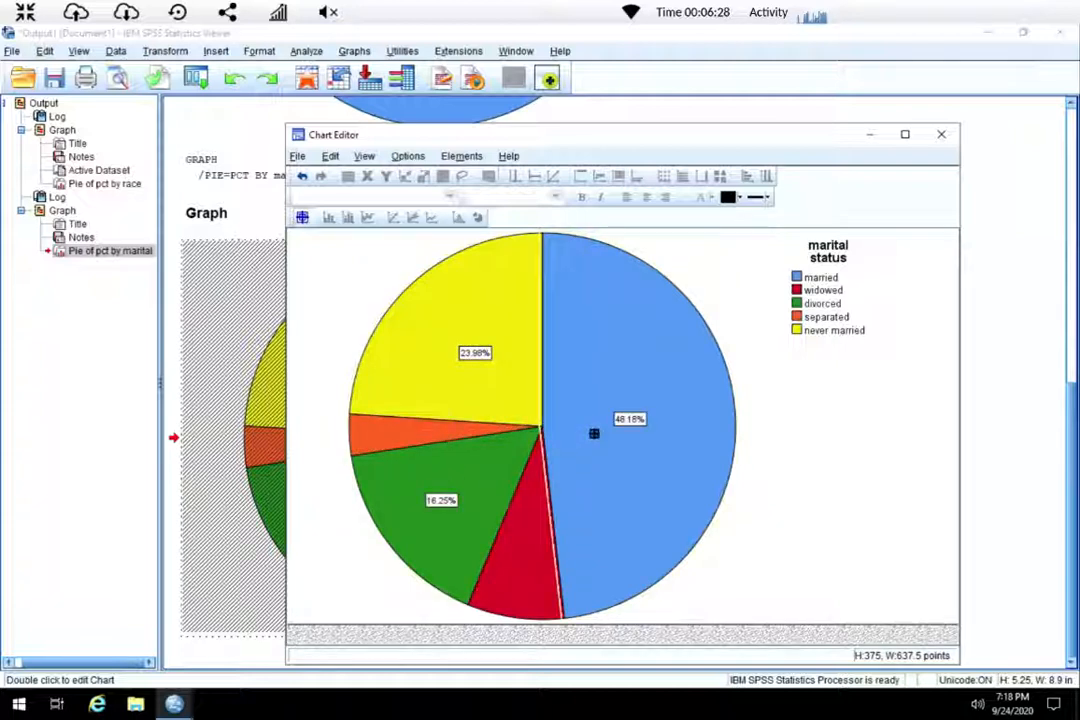
click(633, 458)
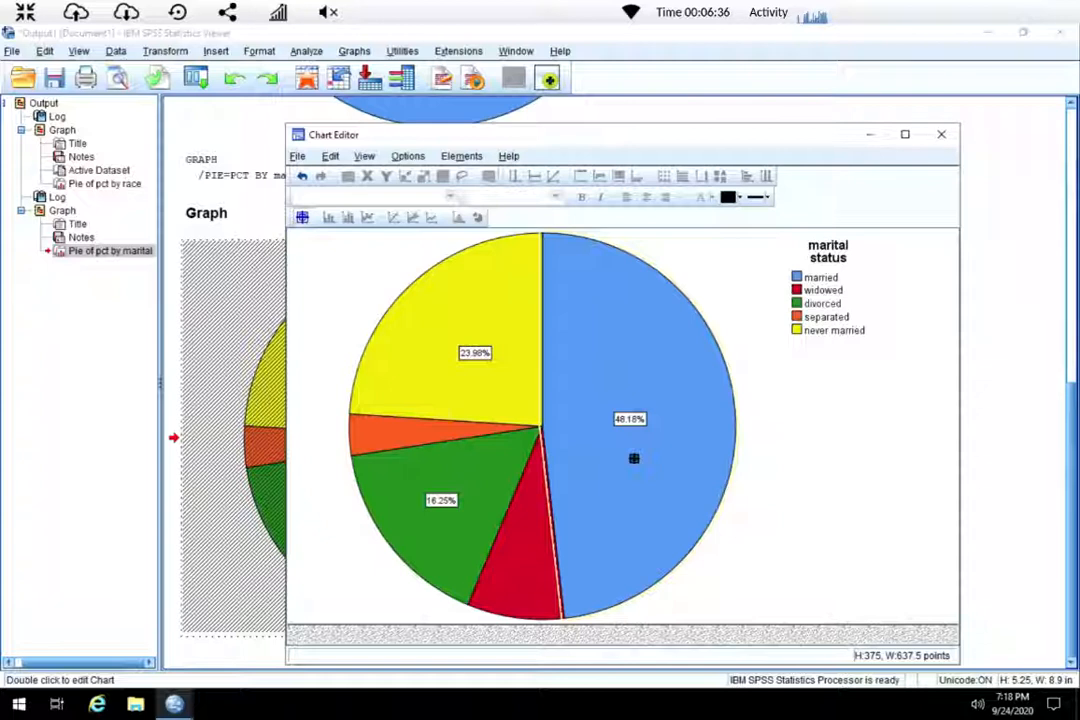
click(392, 434)
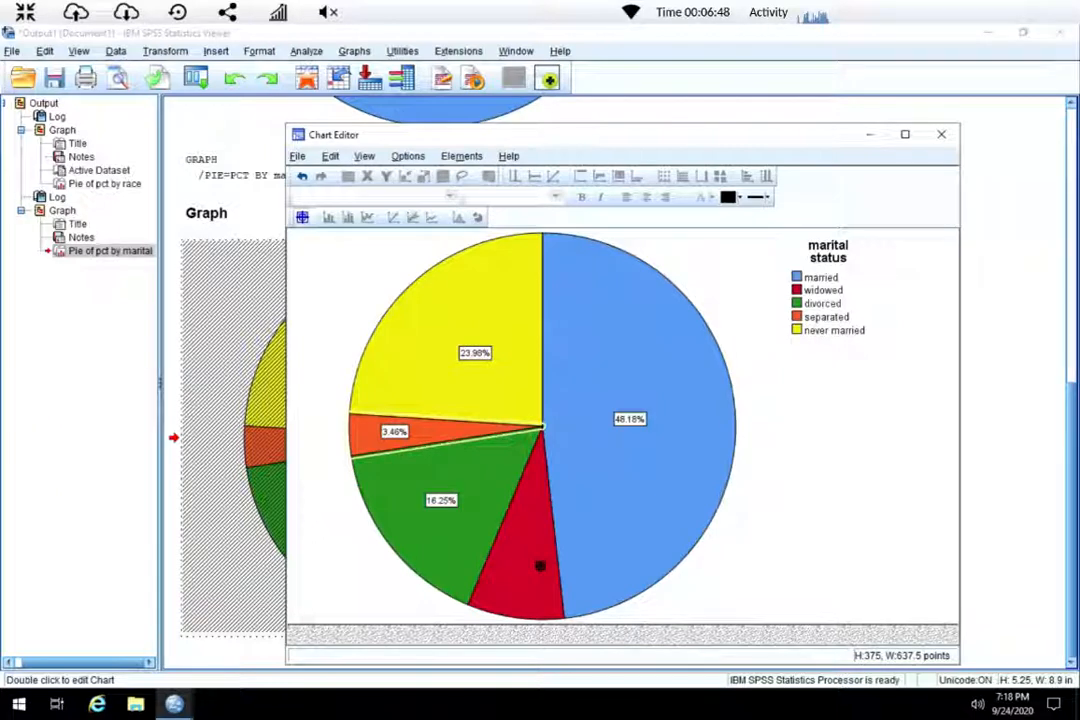
click(950, 136)
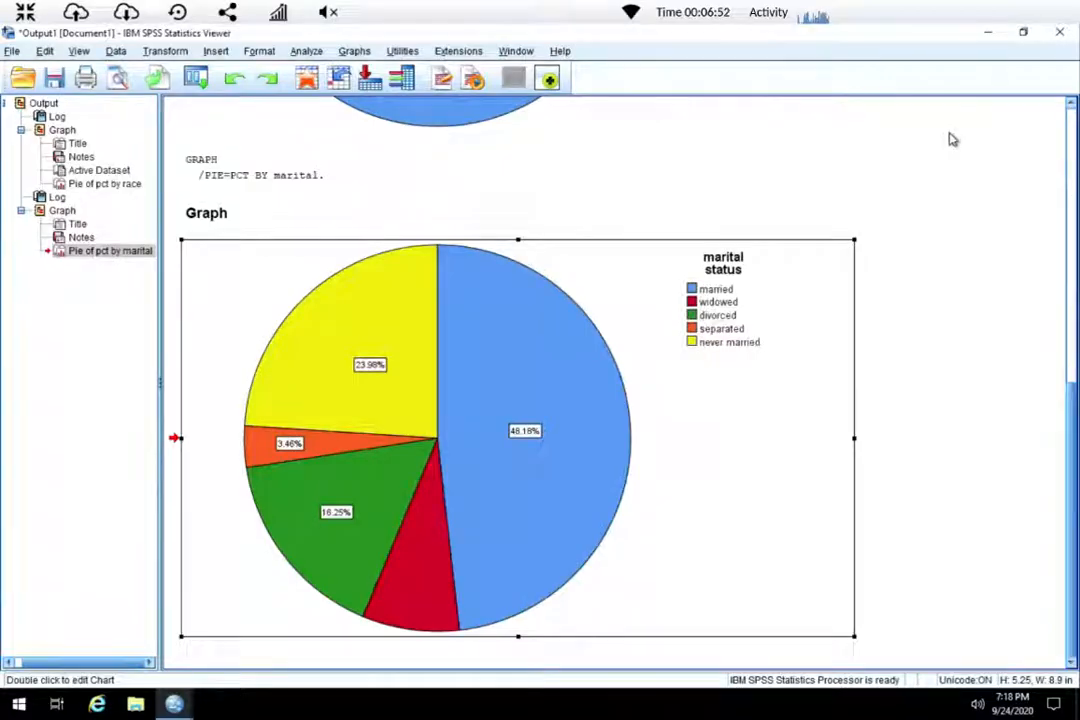